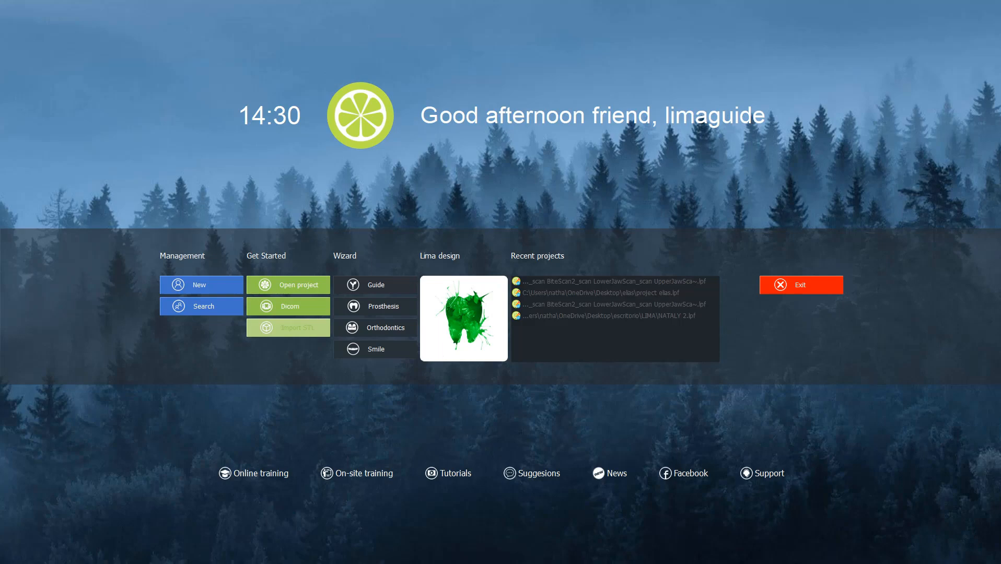
Import the upper j scan from the dsd folder and dismiss the promotional pop-up
left_click(288, 328)
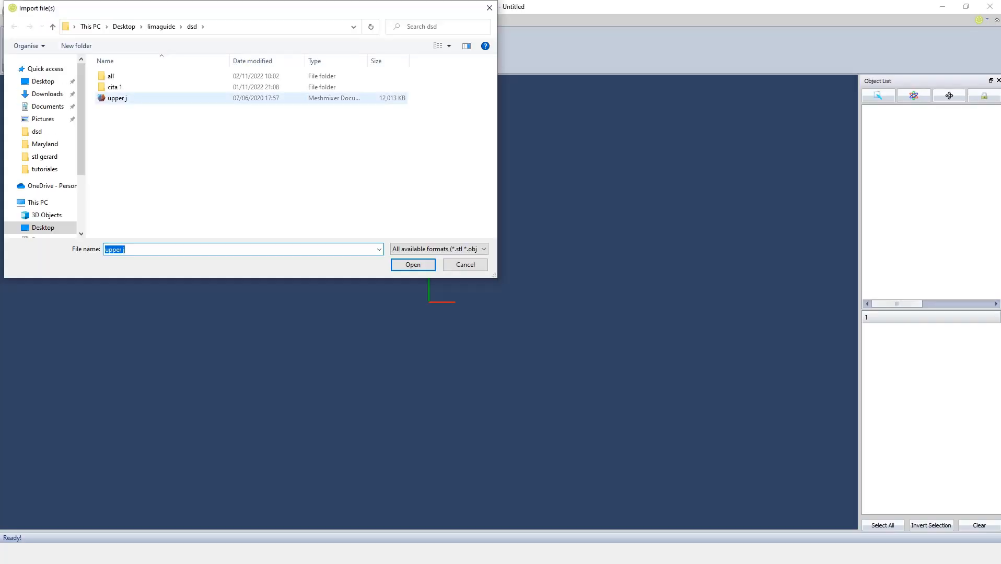
left_click(117, 98)
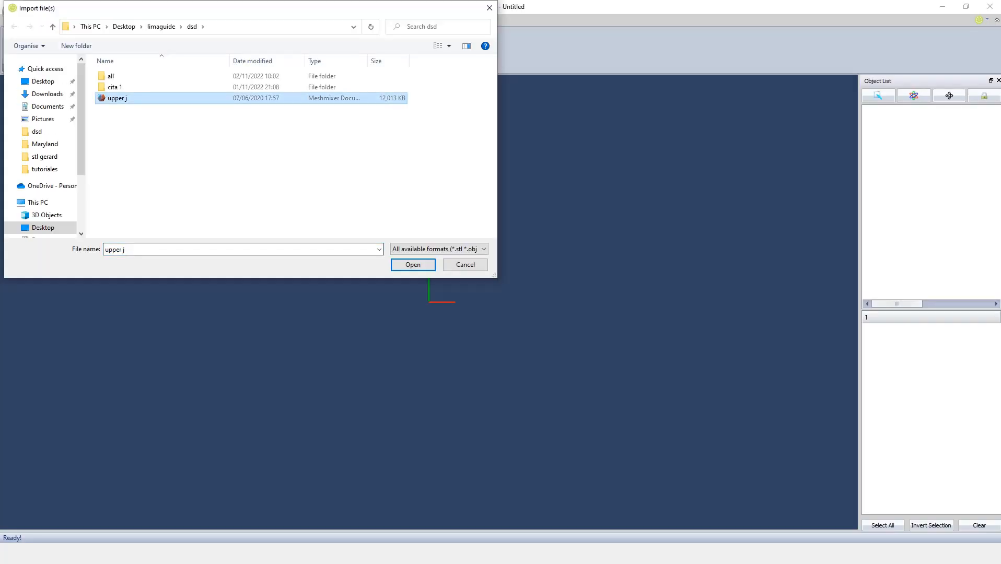
left_click(413, 265)
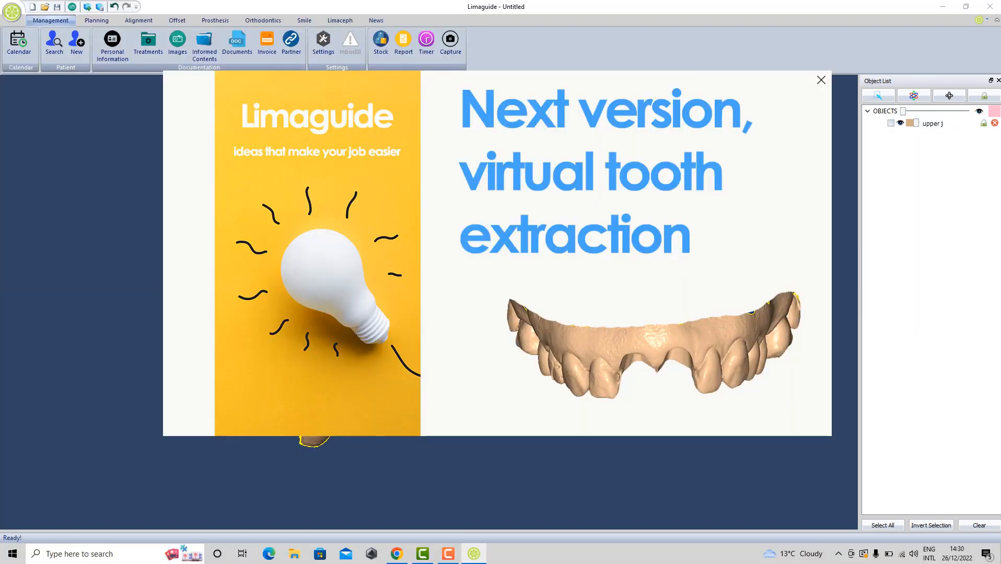
left_click(821, 80)
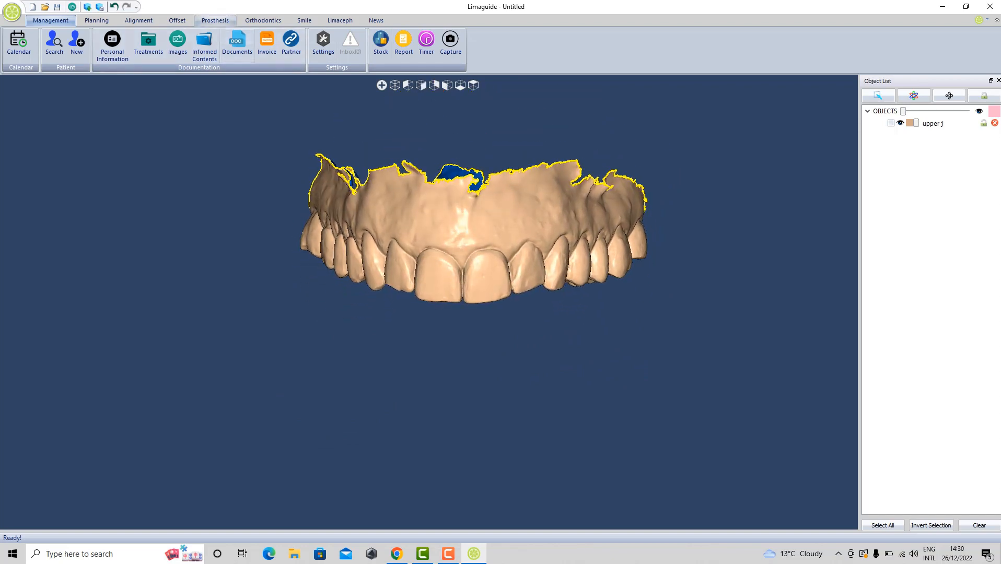
Choose the AZUMI library of short teeth for the prosthesis and view the available tooth colours without changing them
left_click(216, 20)
left_click(231, 45)
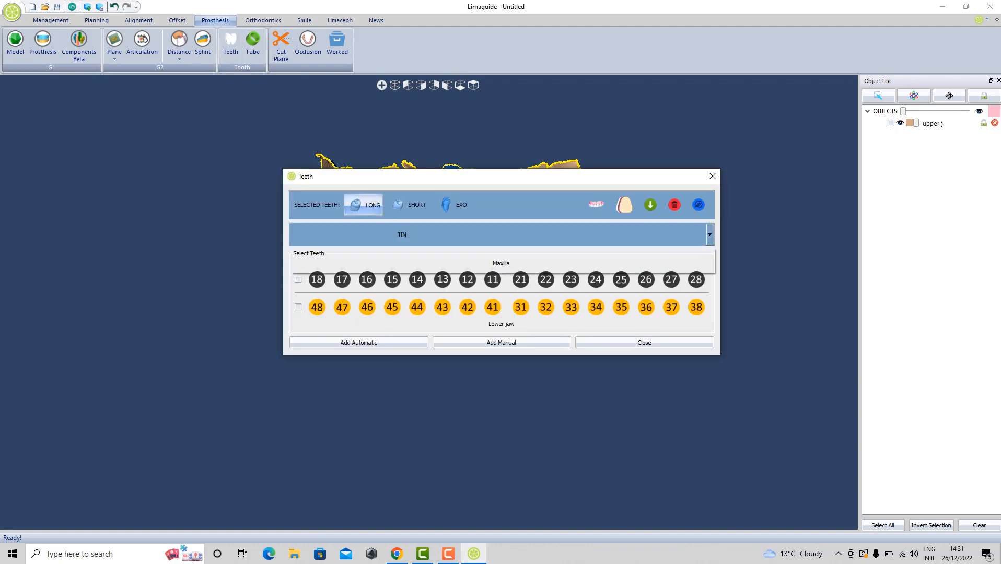
left_click(709, 235)
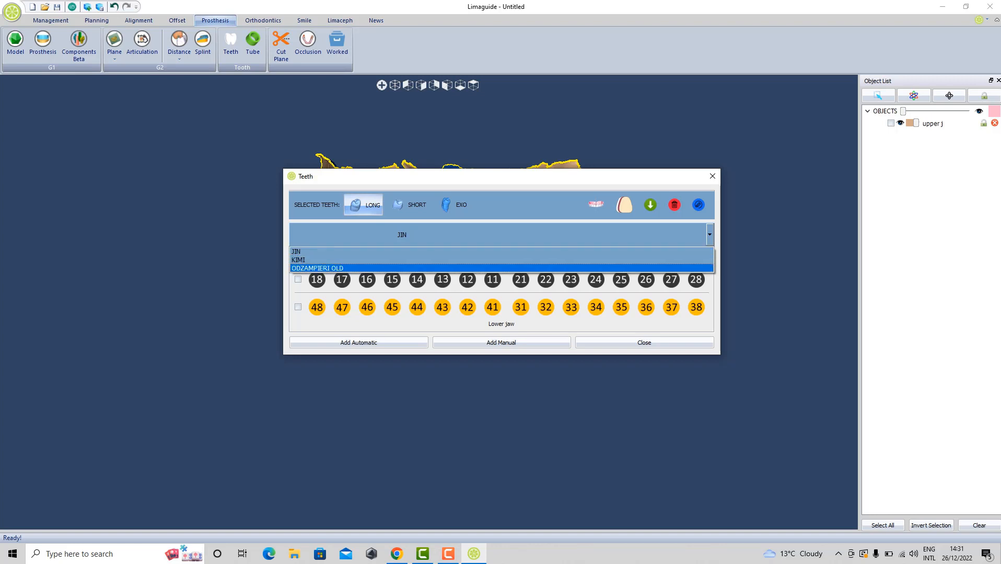
left_click(408, 205)
left_click(410, 235)
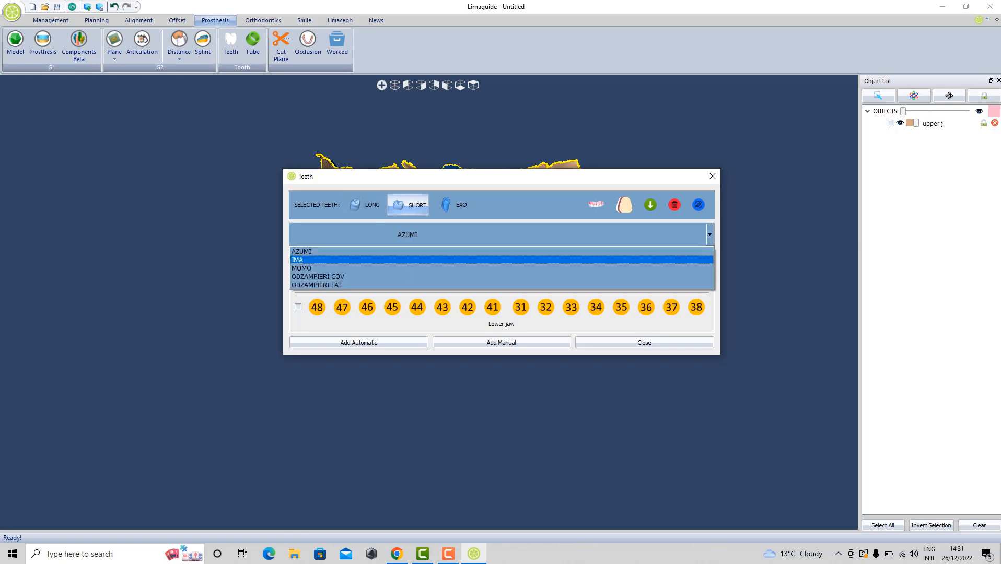
left_click(411, 251)
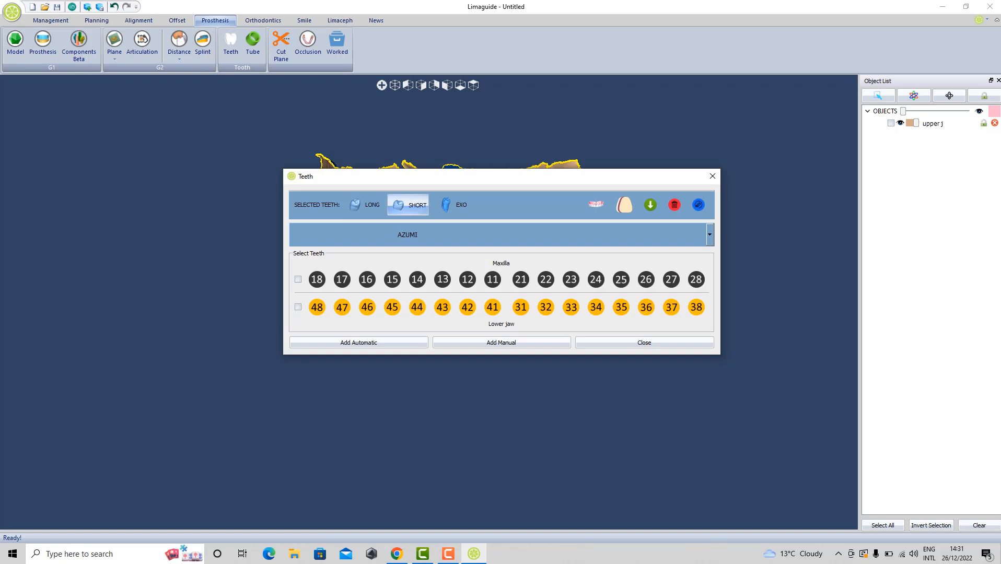
left_click(624, 205)
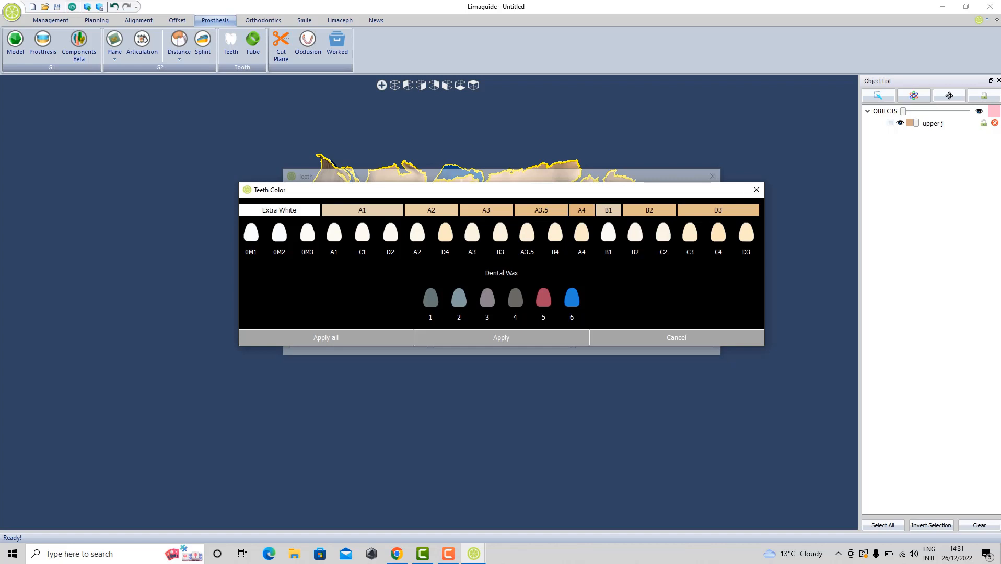
left_click(756, 190)
Select maxillary teeth 13, 12, 11, 21, 22 and 23 for placement
left_click(443, 280)
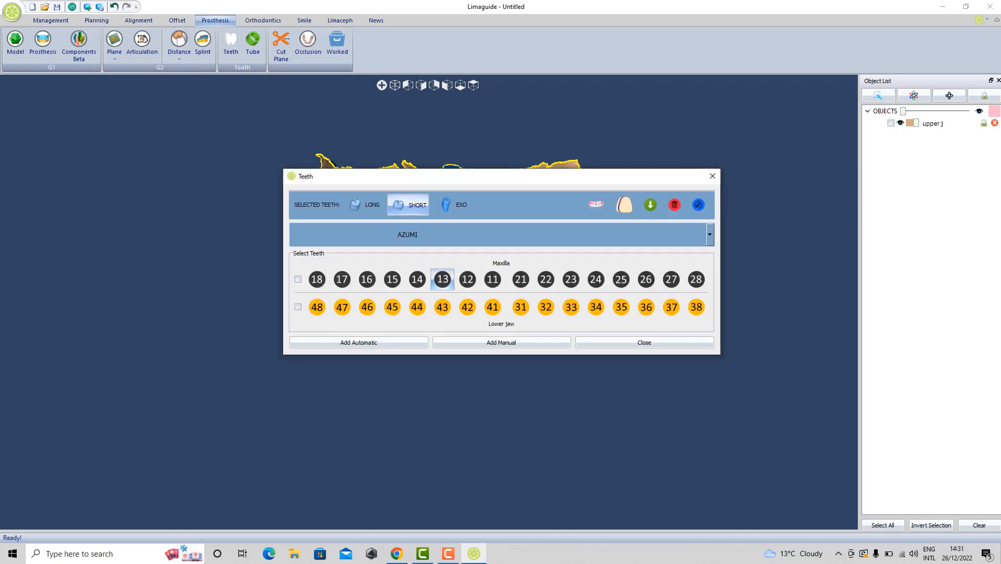
left_click(492, 279)
left_click(468, 280)
left_click(521, 280)
left_click(546, 280)
left_click(571, 279)
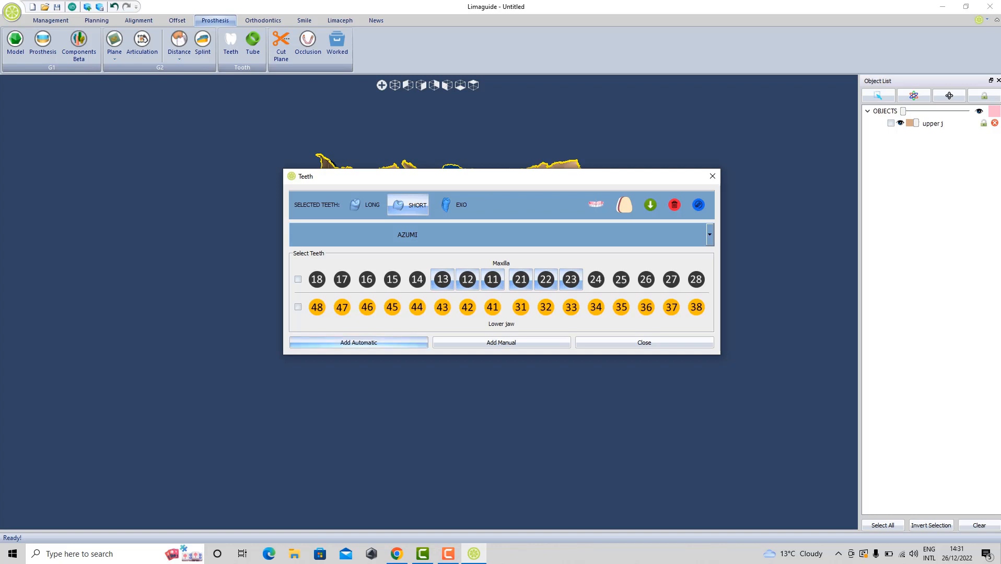
Try to add the selected teeth automatically
left_click(359, 343)
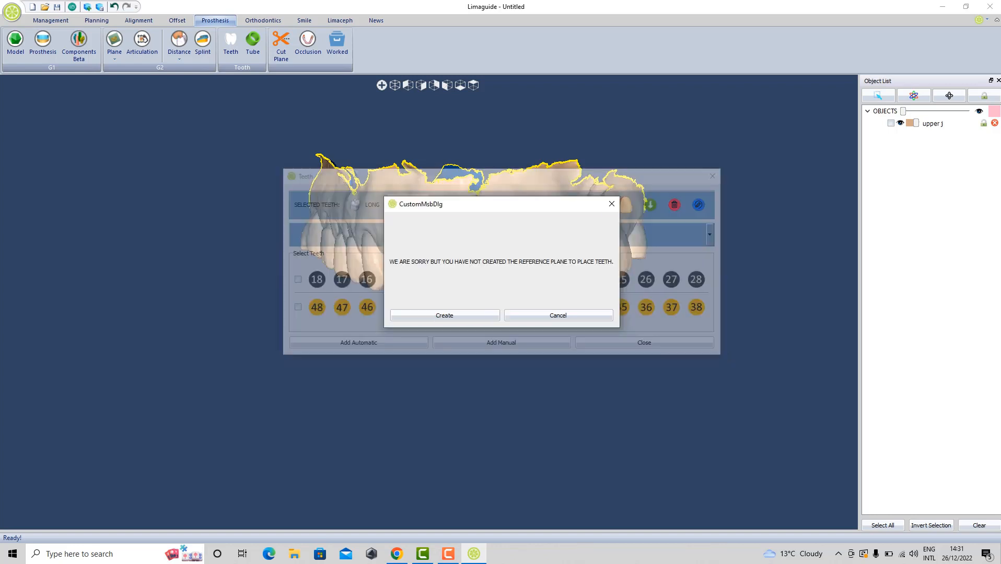
left_click(611, 203)
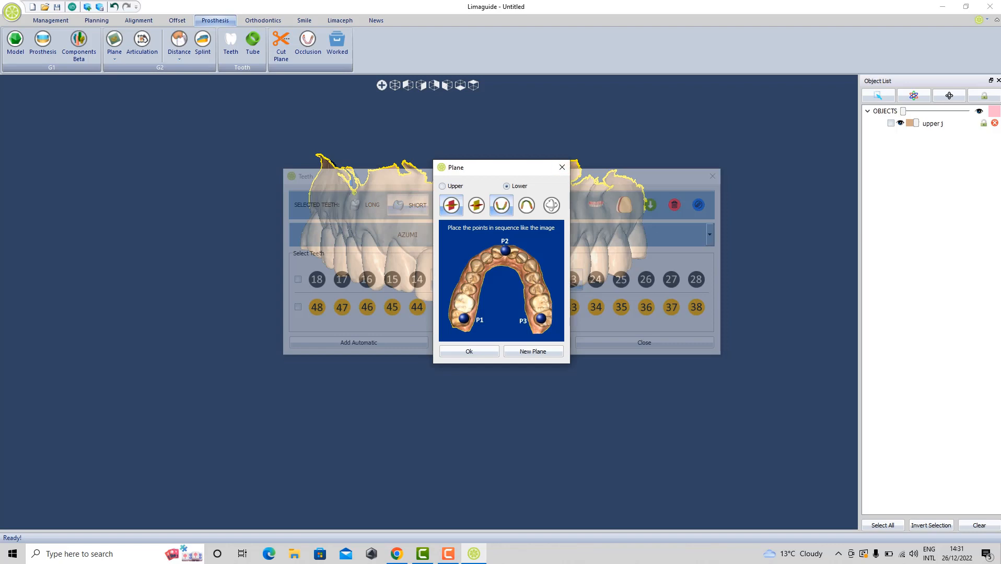
left_click(562, 167)
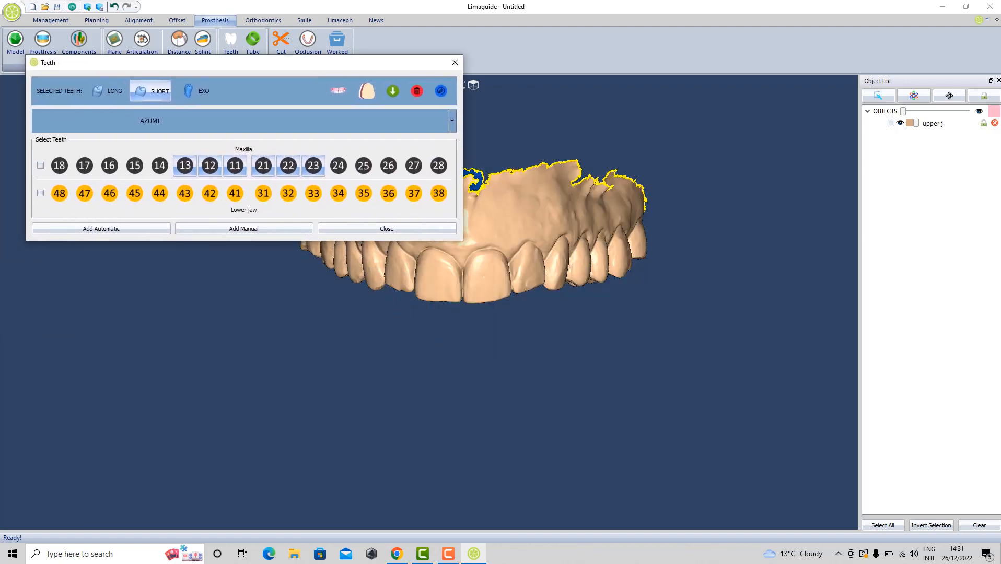
Create an upper jaw reference plane with P1 and P3 on the last molars and P2 between the central incisors
left_click(339, 91)
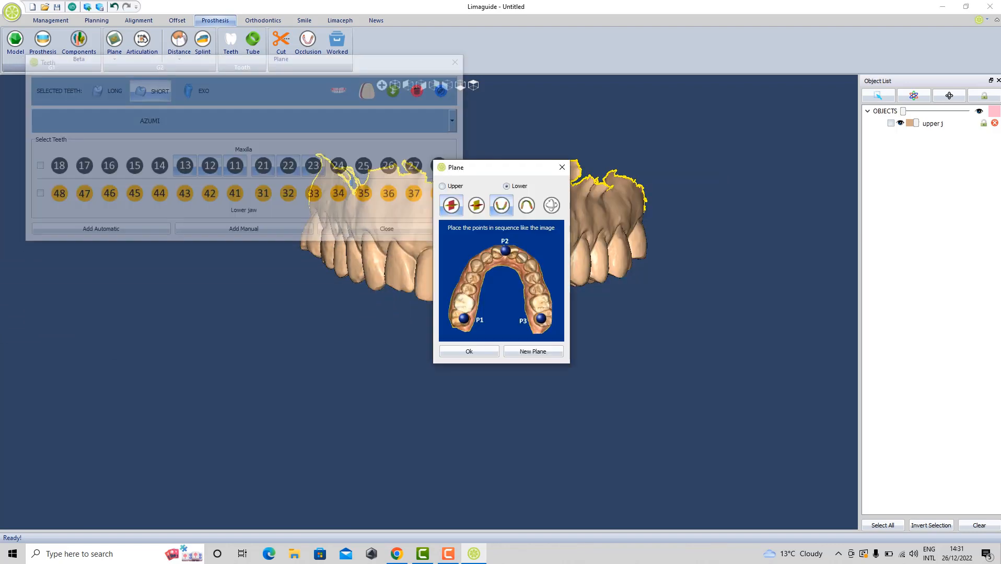
left_click_drag(292, 63, 818, 9)
left_click_drag(459, 167, 95, 127)
middle_click_drag(473, 230, 470, 329)
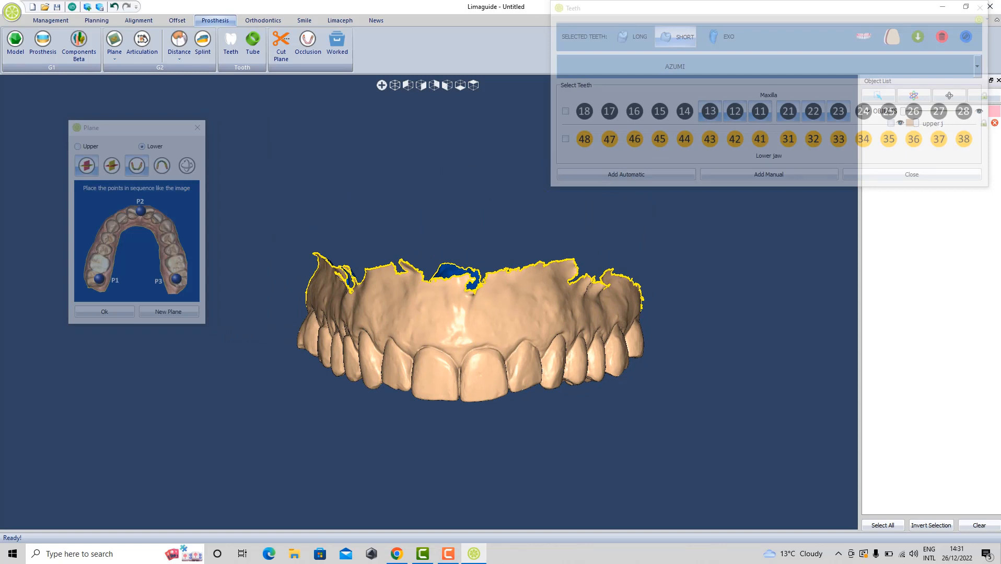
middle_click_drag(470, 330, 411, 276)
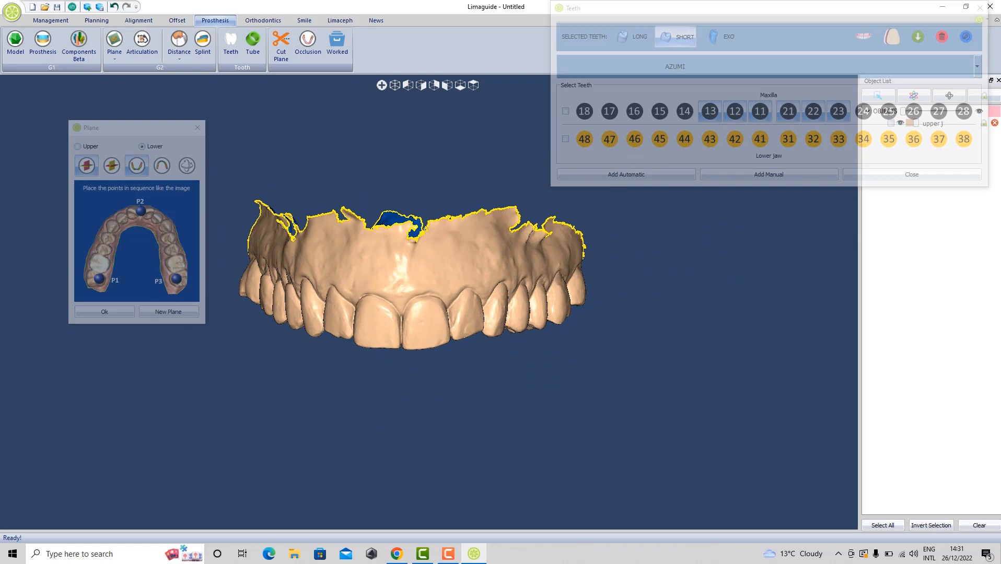
middle_click_drag(411, 277, 432, 108)
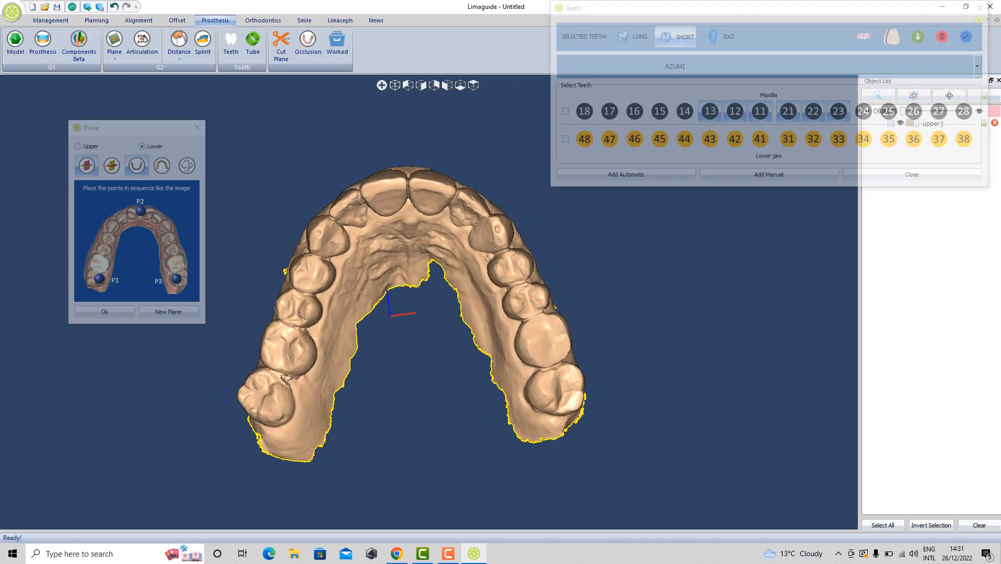
left_click(78, 147)
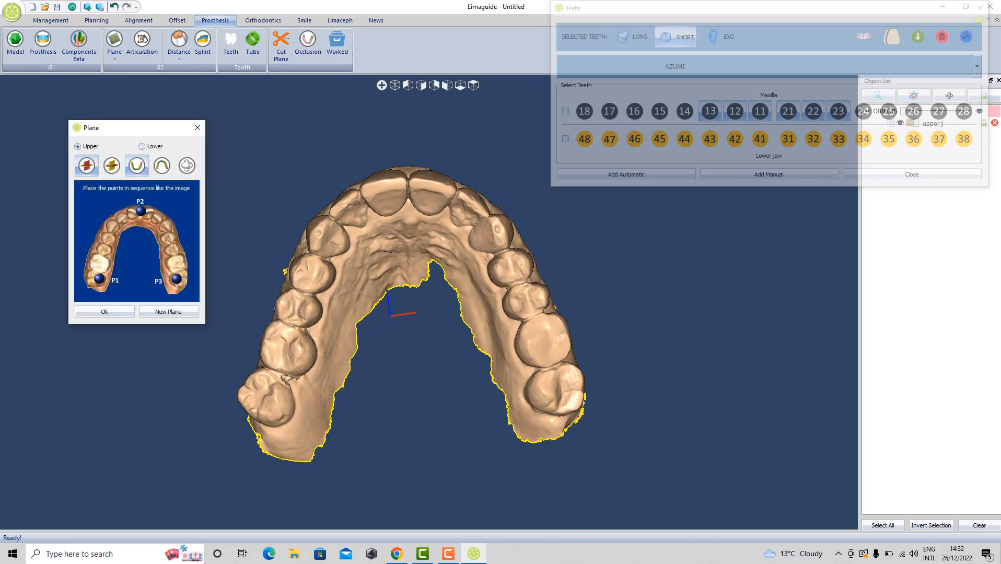
left_click(162, 166)
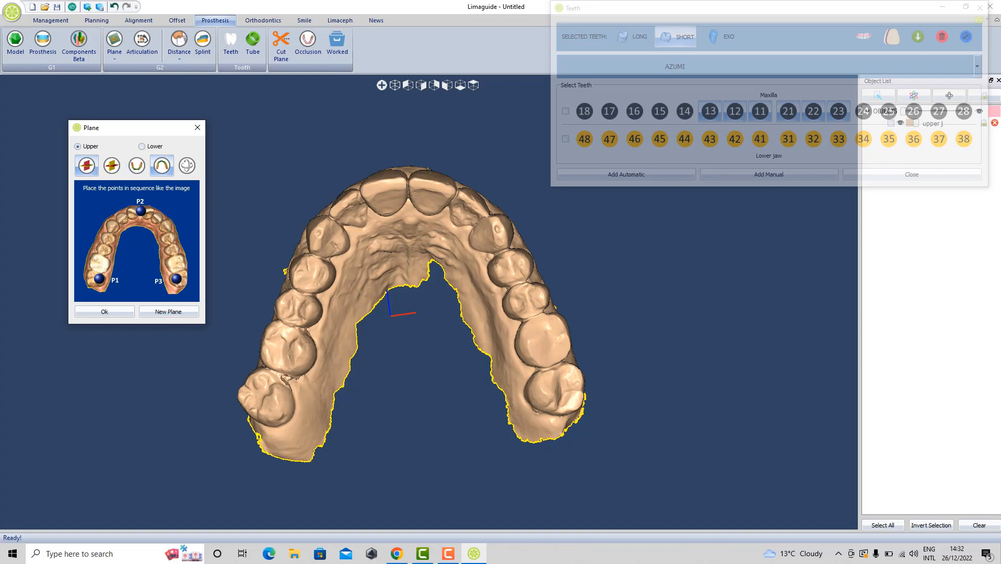
left_click(275, 408)
left_click(412, 188)
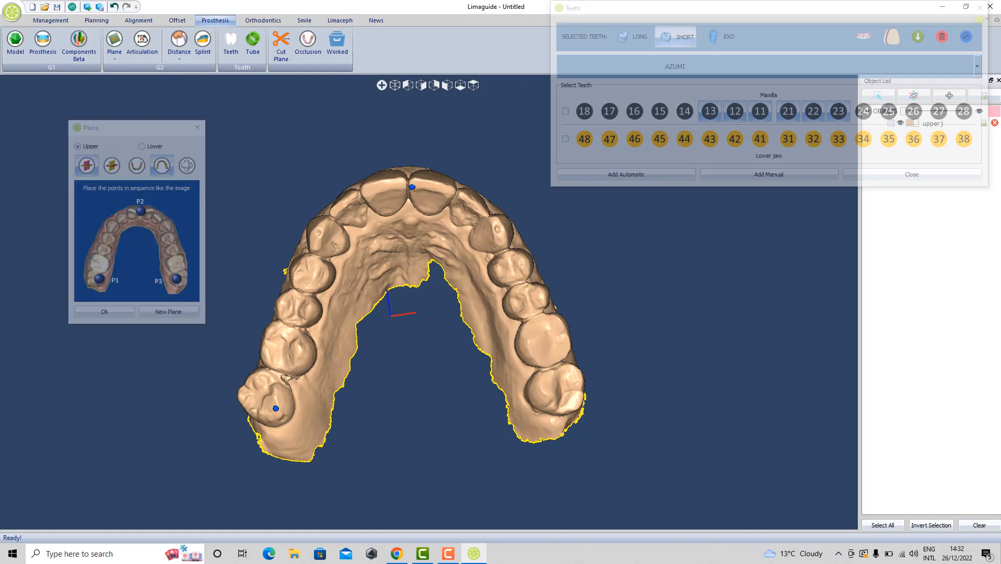
left_click(549, 388)
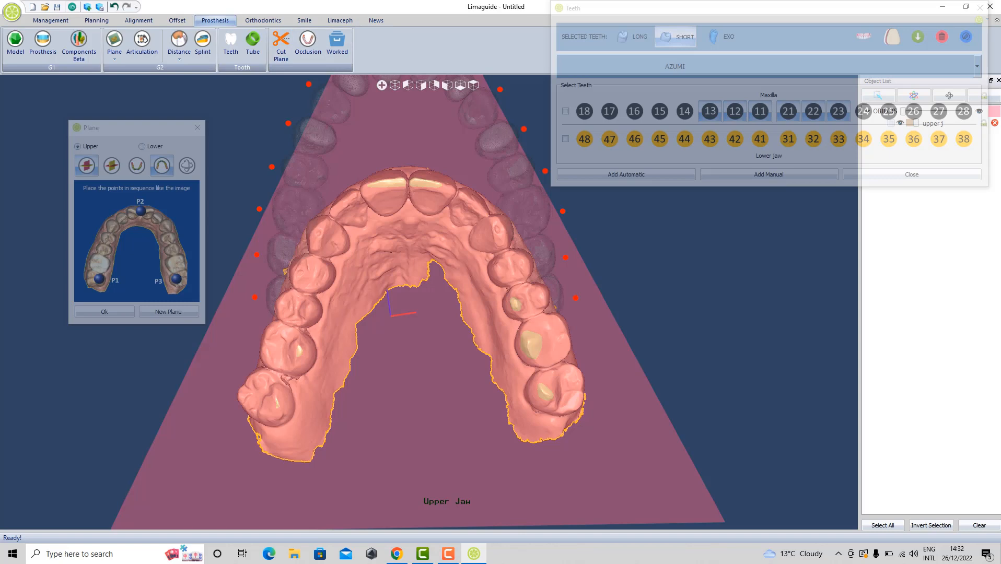
Move the upper jaw plane backwards to fit its template arch over the scanned teeth, and make the scan transparent
left_click(187, 165)
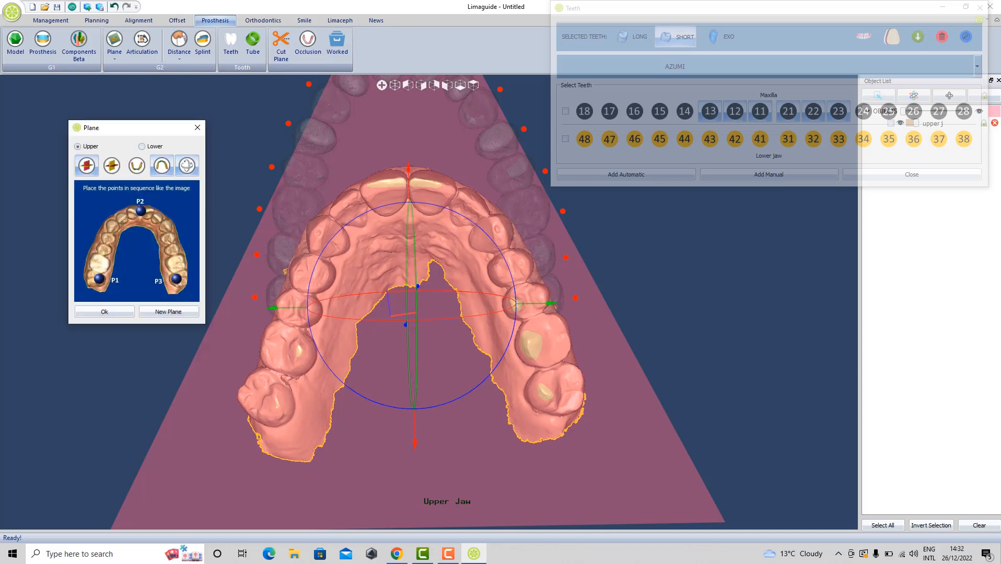
left_click_drag(408, 157, 411, 284)
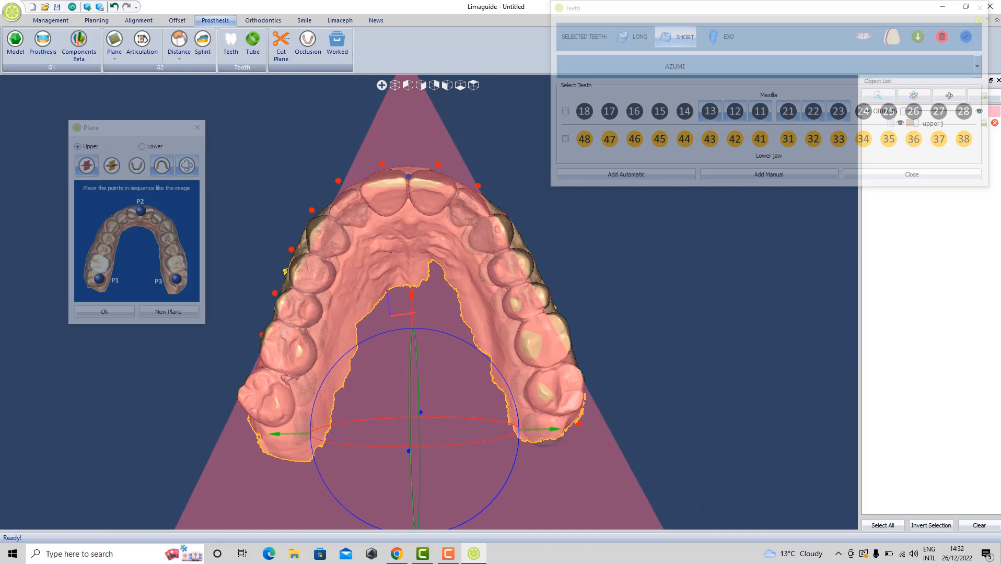
scroll(411, 169, "up", 5)
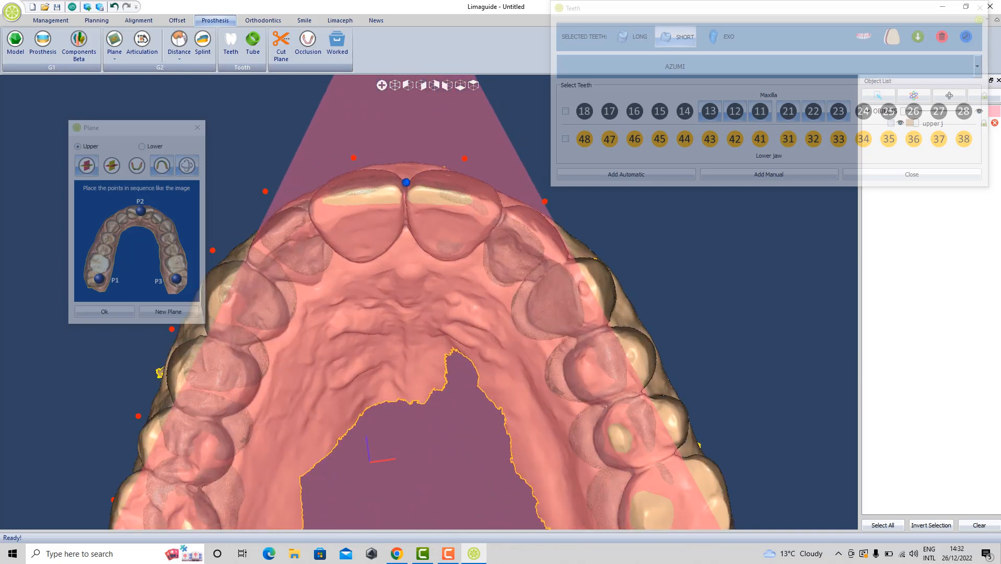
key("t")
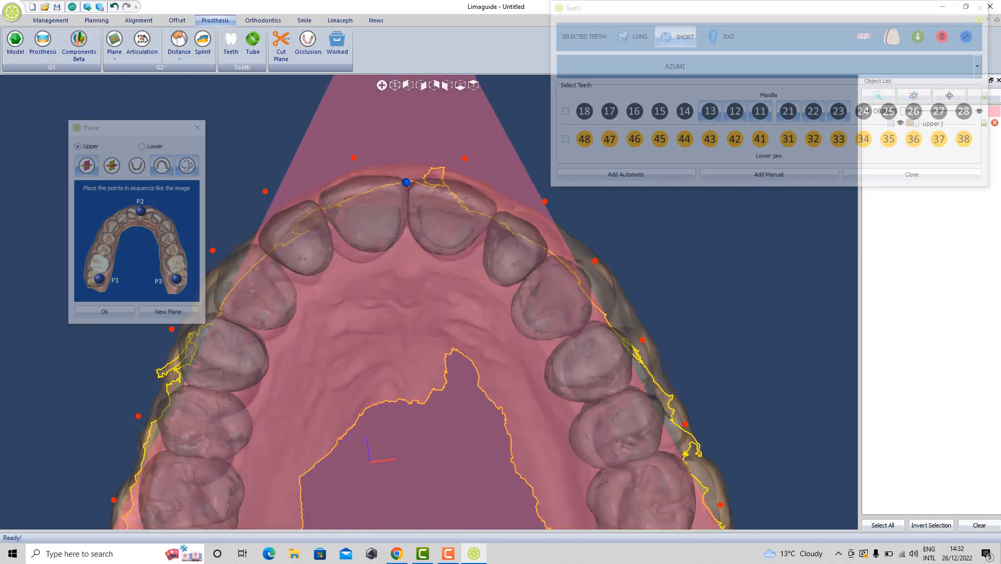
mouse_move(596, 262)
middle_mouse_down()
mouse_move(578, 311)
mouse_move(617, 324)
mouse_move(640, 235)
mouse_move(598, 261)
middle_mouse_up()
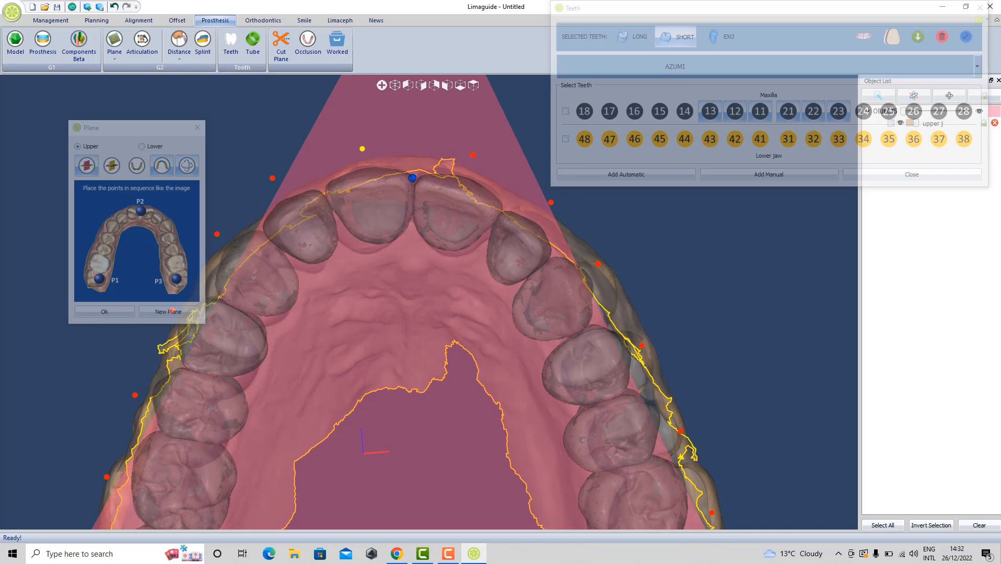
Reposition the template's central incisor, lateral incisor, canine and both premolars on the P1 side over the matching scanned teeth
left_click_drag(362, 149, 359, 154)
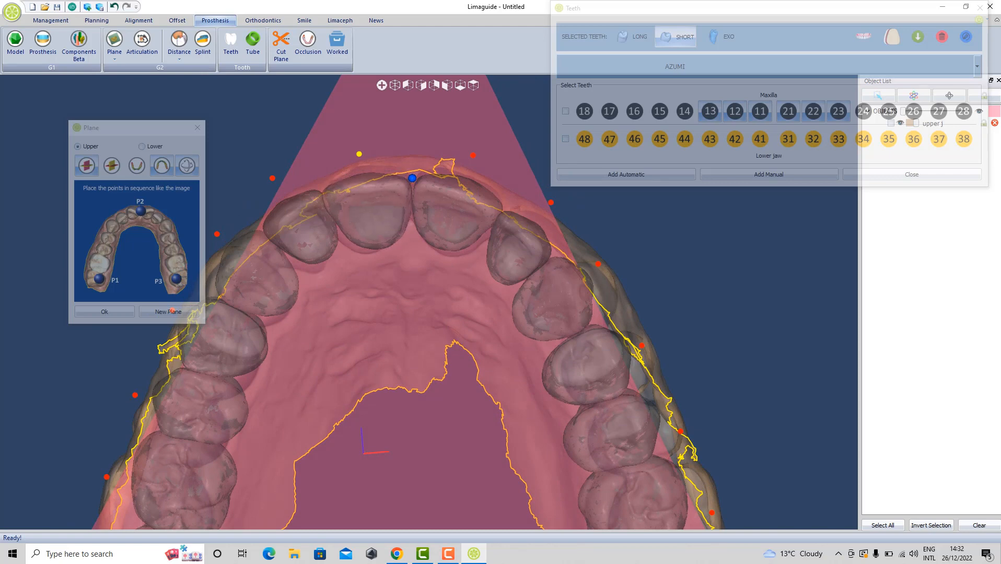
left_click_drag(272, 178, 268, 192)
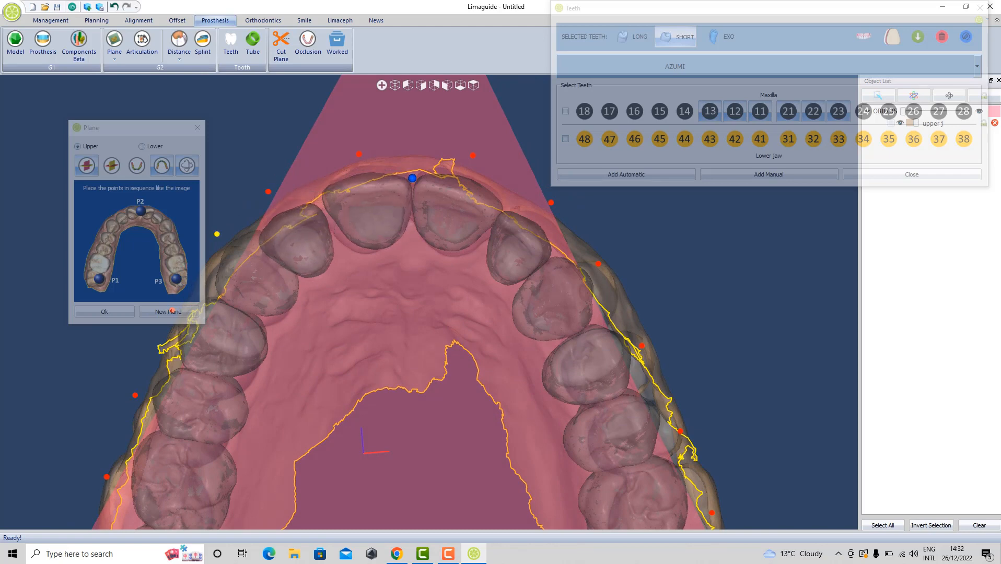
left_click_drag(217, 234, 207, 258)
left_click_drag(144, 128, 43, 58)
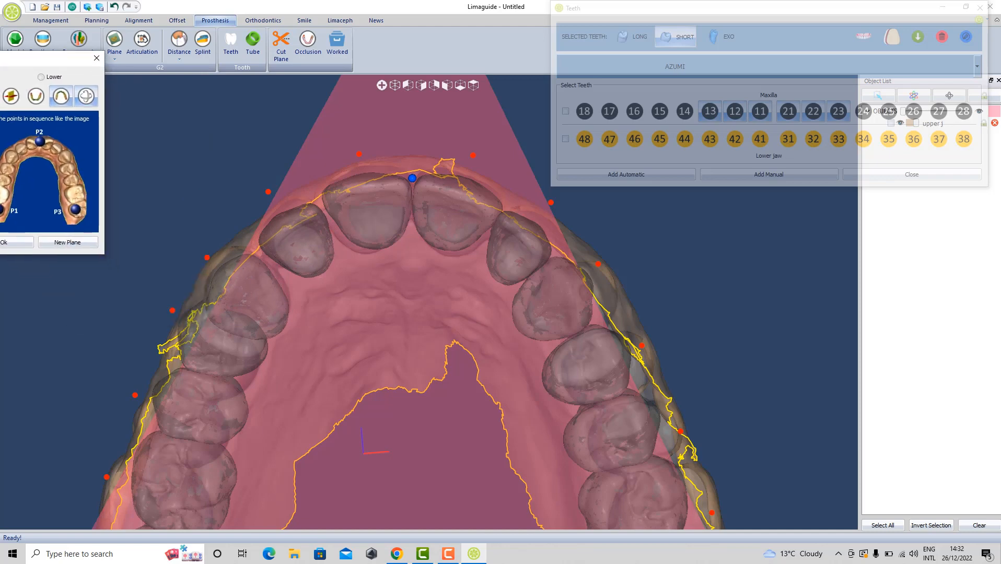
left_click_drag(172, 310, 175, 338)
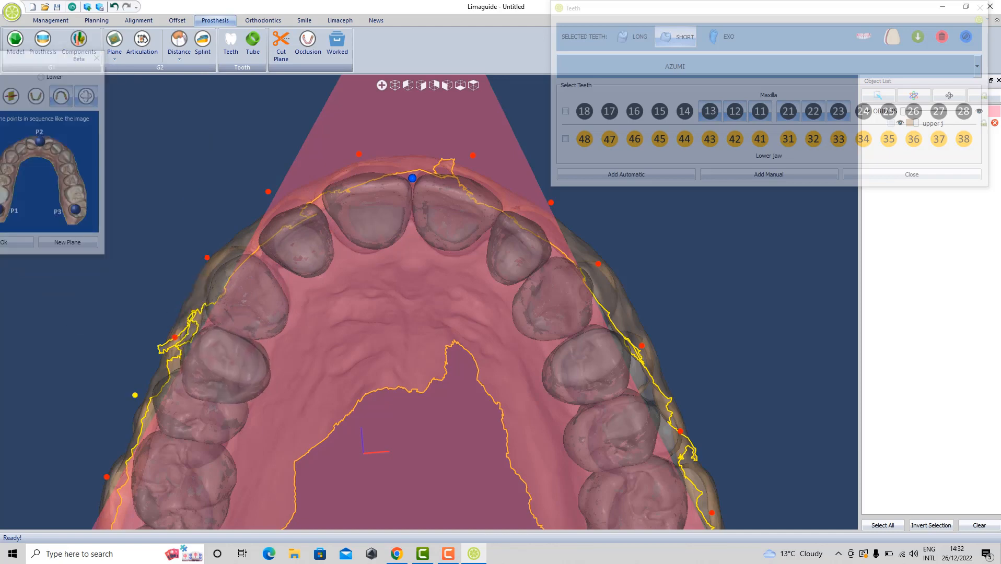
left_click_drag(134, 395, 132, 418)
Move the template's first and second molars on the P1 side outward and back over the scanned molars
middle_click_drag(147, 418, 244, 279)
scroll(243, 280, "up", 1)
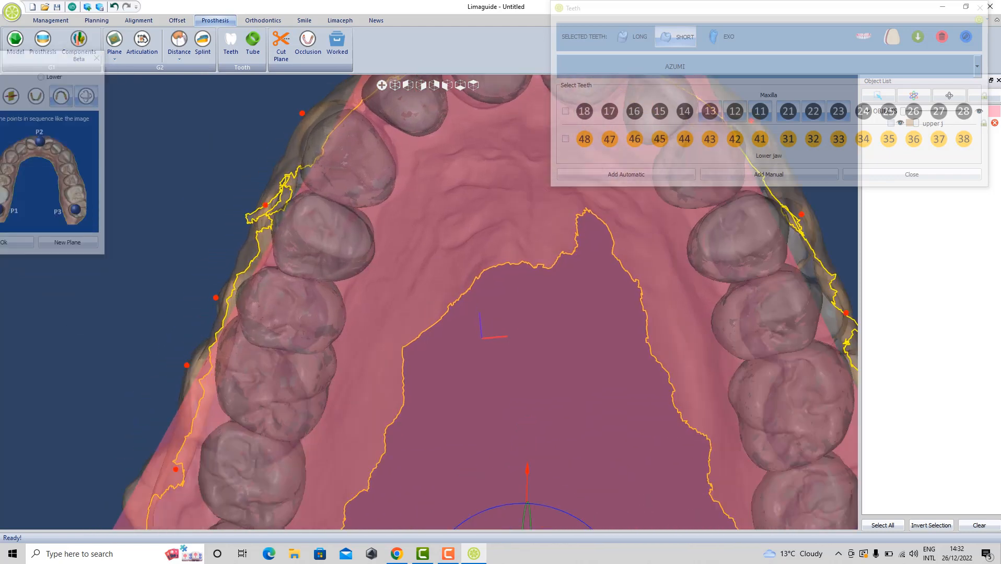
middle_click_drag(175, 418, 191, 343)
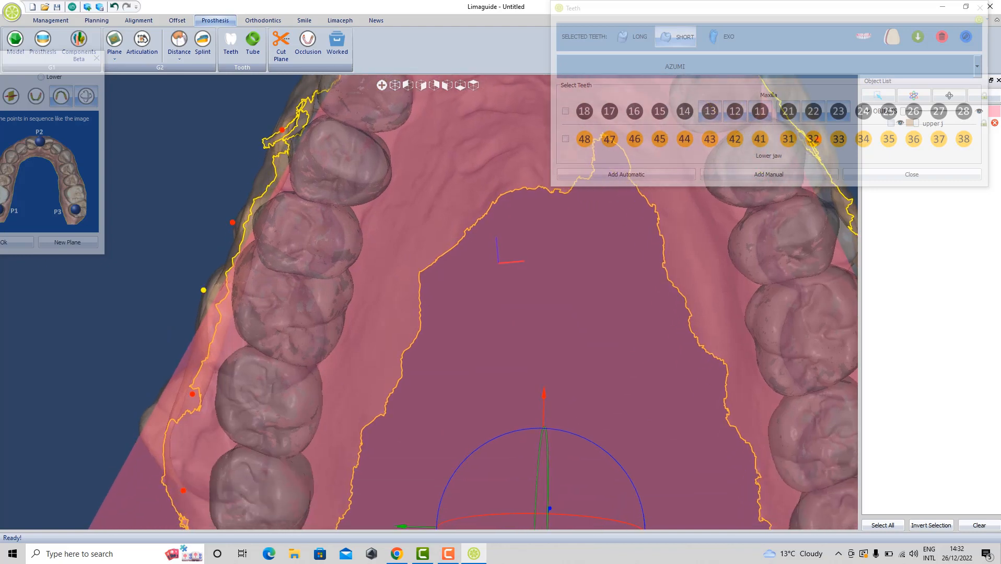
left_click_drag(203, 290, 177, 321)
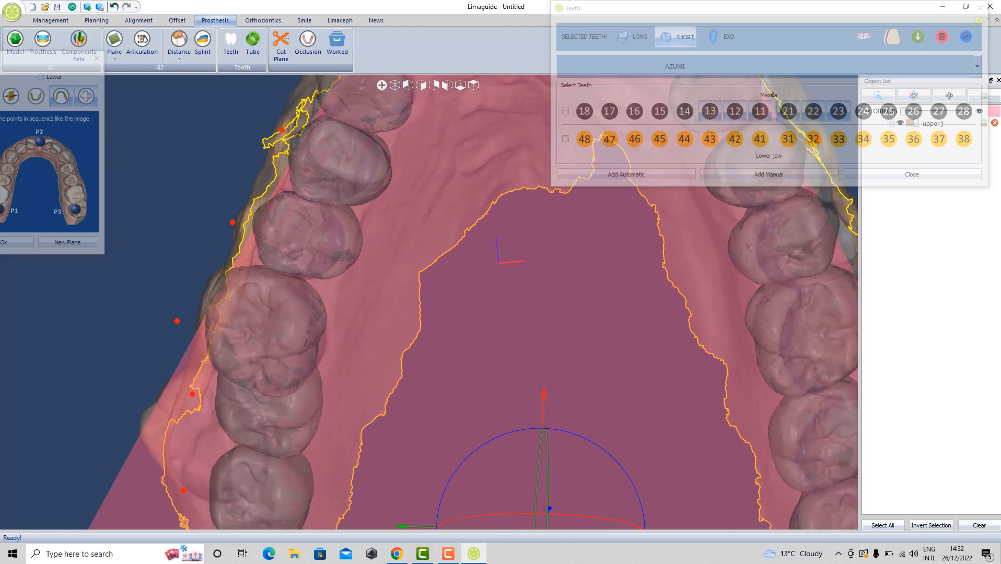
left_click_drag(192, 394, 145, 430)
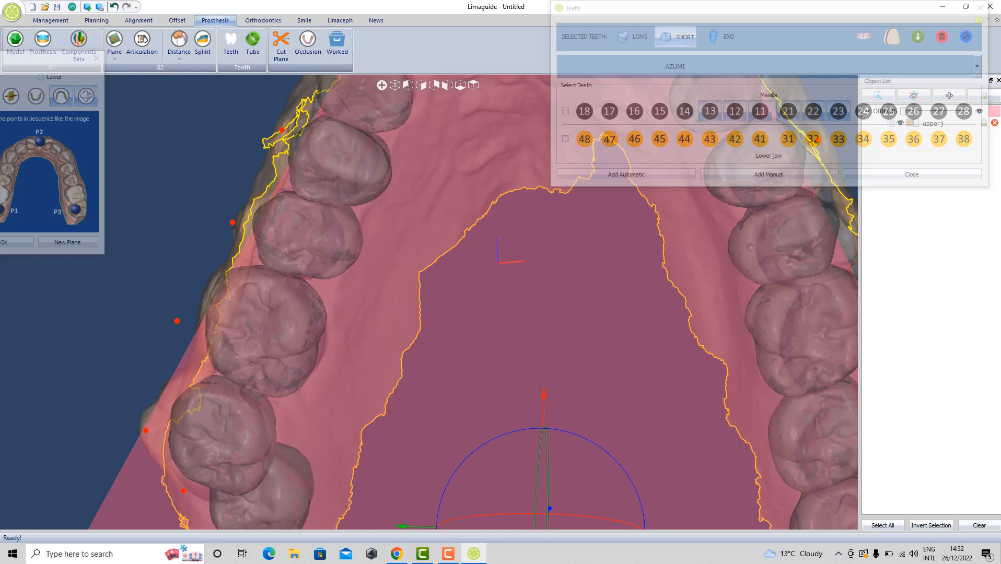
Move the template's canine and first premolar on the P3 side outward over the matching scanned teeth
scroll(429, 302, "down", 5)
middle_click_drag(522, 219, 394, 347)
scroll(394, 348, "up", 6)
scroll(465, 231, "up", 2)
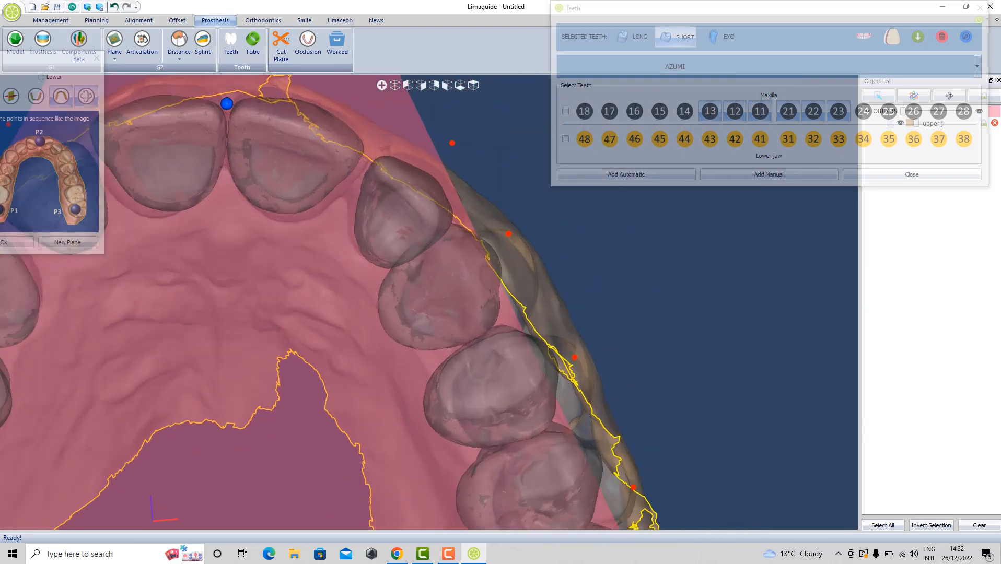
left_click_drag(508, 233, 534, 243)
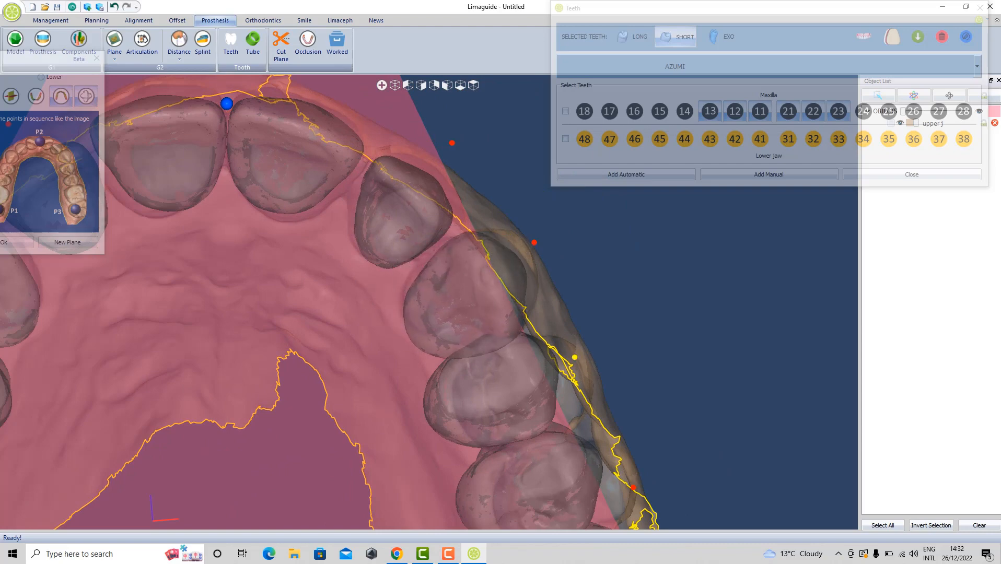
left_click_drag(575, 357, 588, 364)
Move the template's second premolar and both molars on the P3 side outward over the scanned teeth, and accept the plane
middle_click_drag(591, 374, 465, 165)
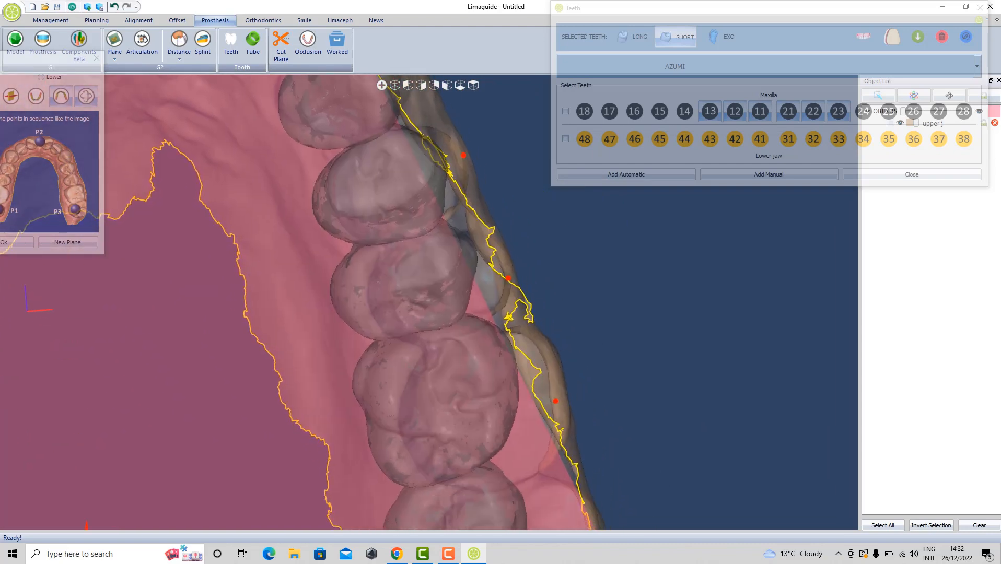
left_click_drag(508, 278, 532, 279)
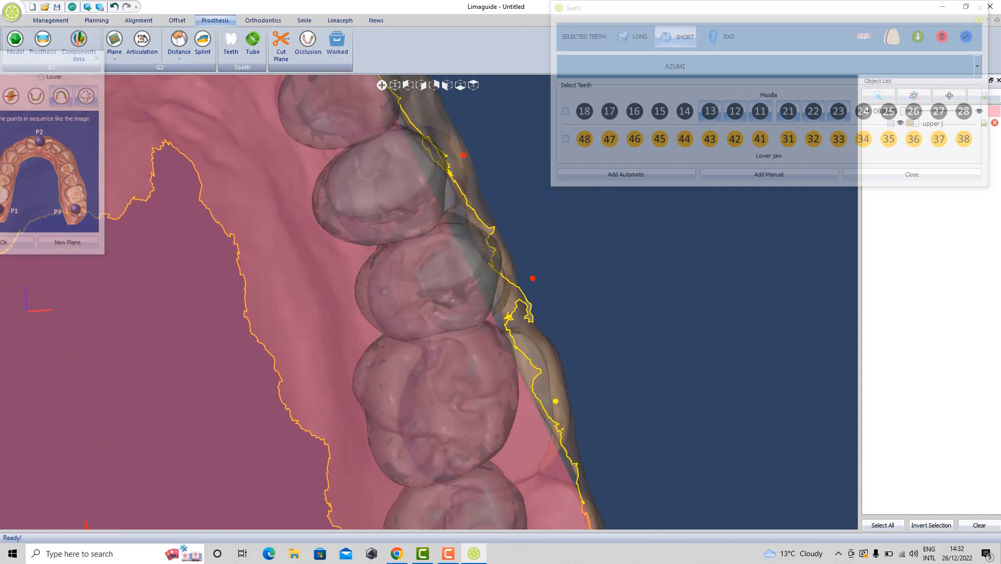
left_click_drag(555, 401, 598, 422)
middle_click_drag(598, 423, 509, 232)
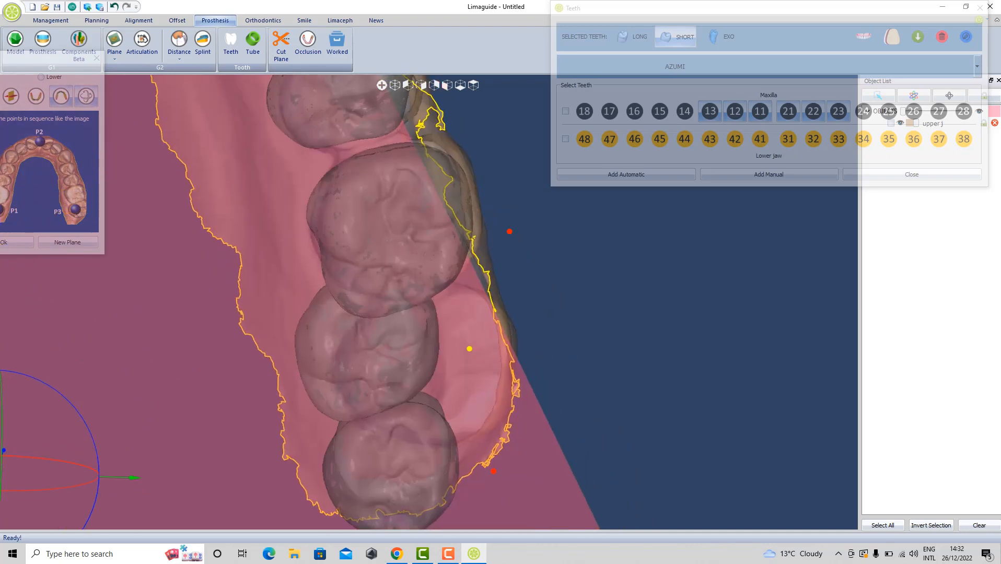
left_click_drag(469, 348, 533, 372)
scroll(551, 271, "down", 5)
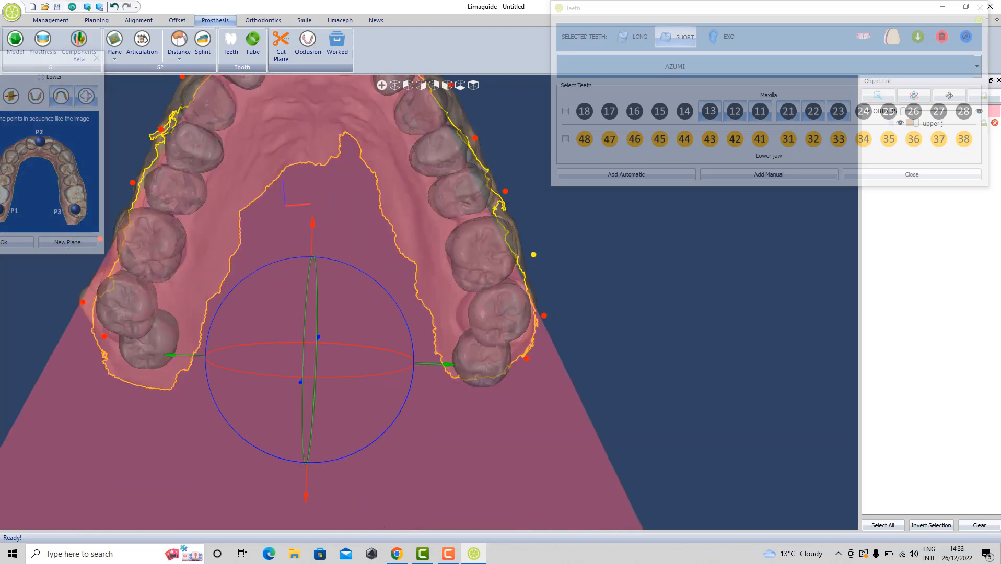
left_click(16, 242)
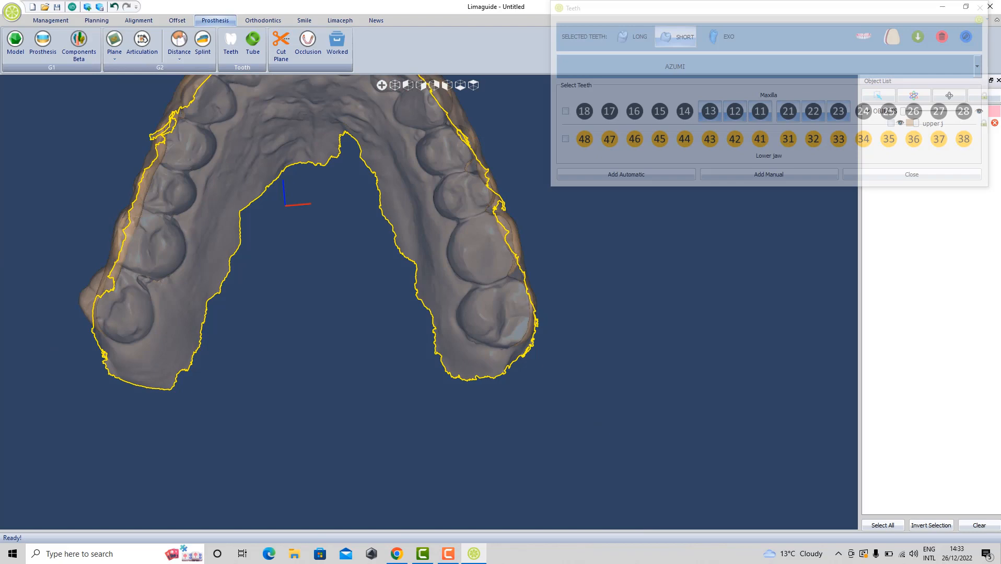
Add the AZUMI library teeth 13 to 23 automatically to the upper jaw and close the tooth selection
middle_click_drag(366, 235, 371, 418)
middle_click_drag(366, 209, 379, 366)
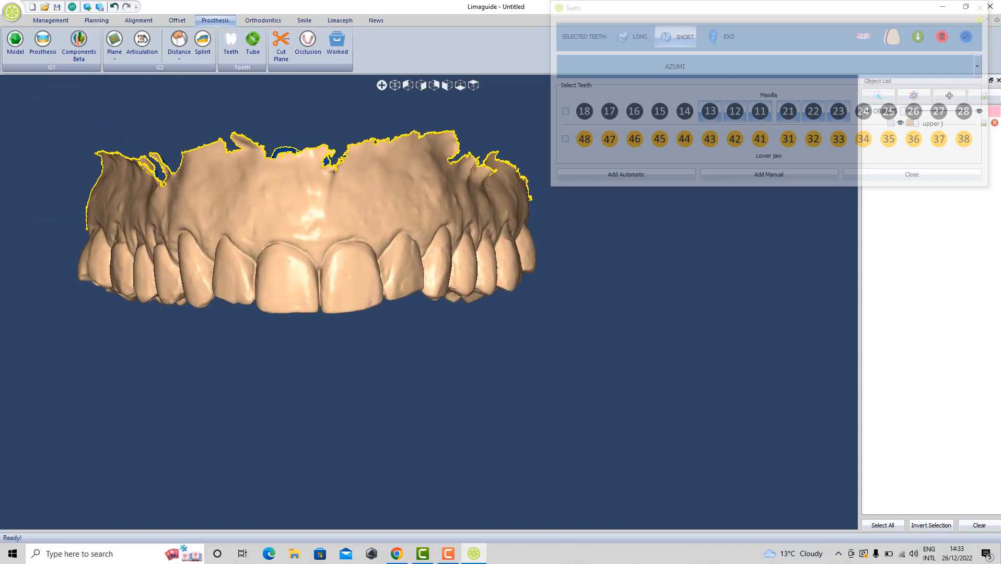
left_click(731, 67)
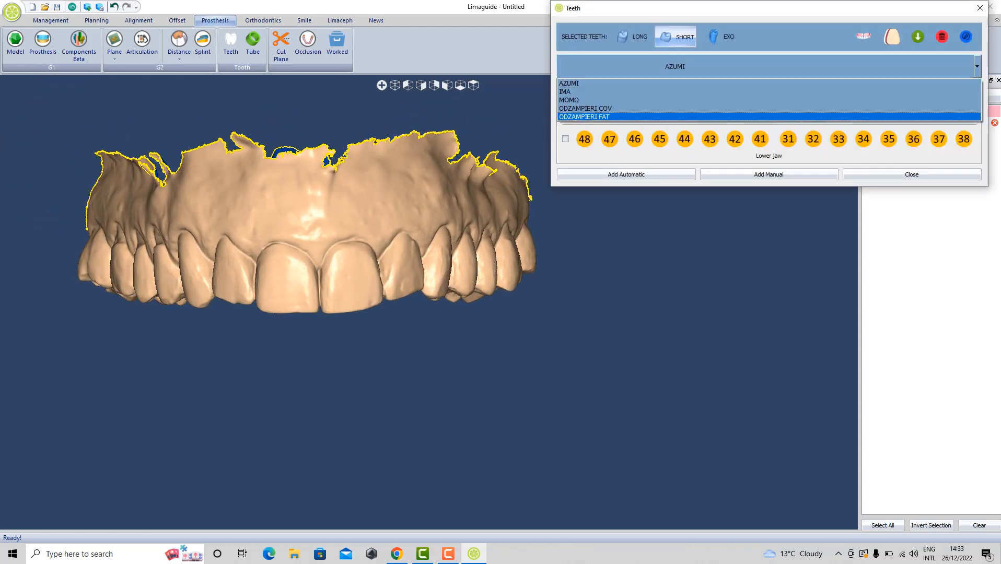
left_click(813, 117)
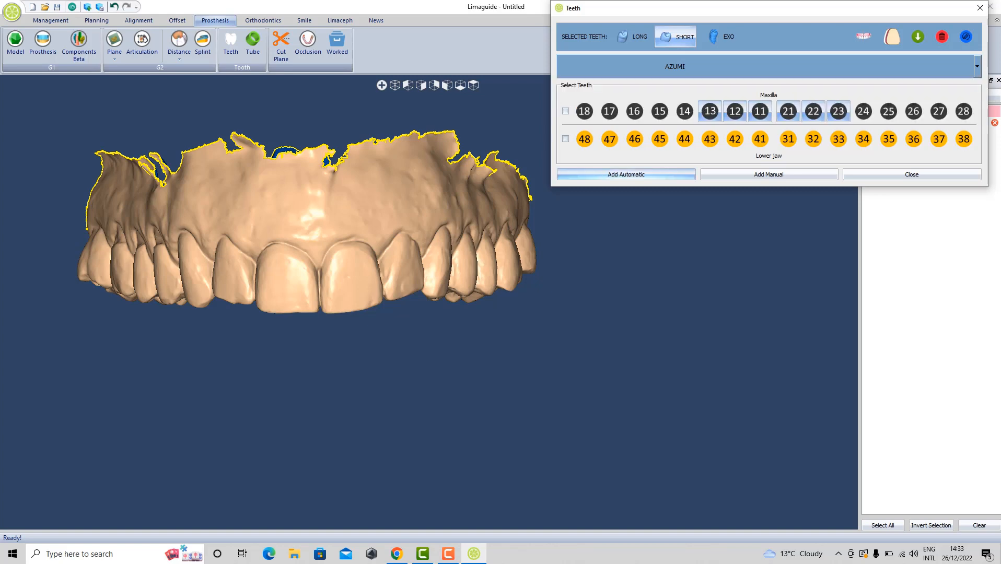
left_click(626, 174)
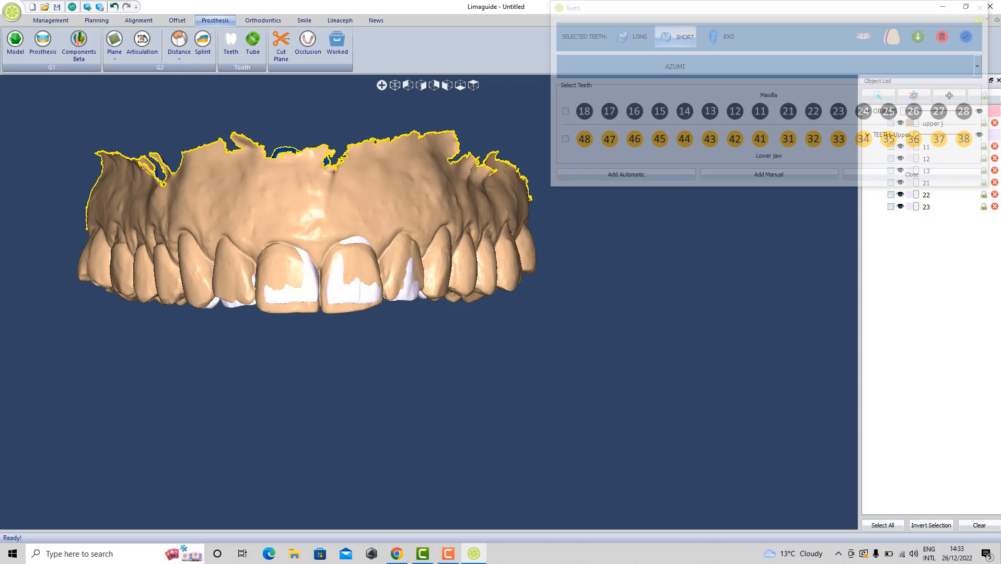
left_click(980, 7)
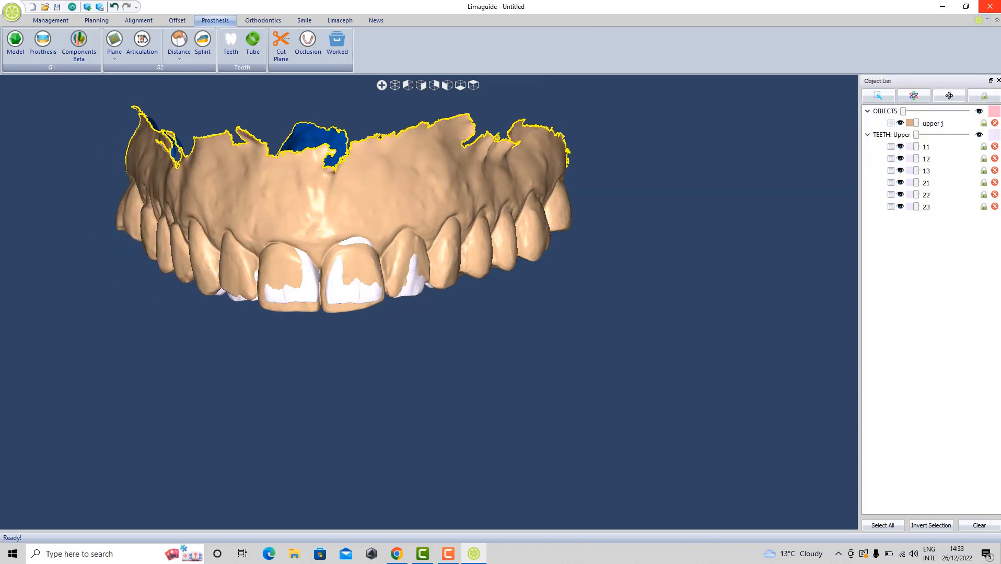
Start moving teeth with axes in the Teeth Editor and lower tooth 21 to the scanned incisal edge
left_click(949, 96)
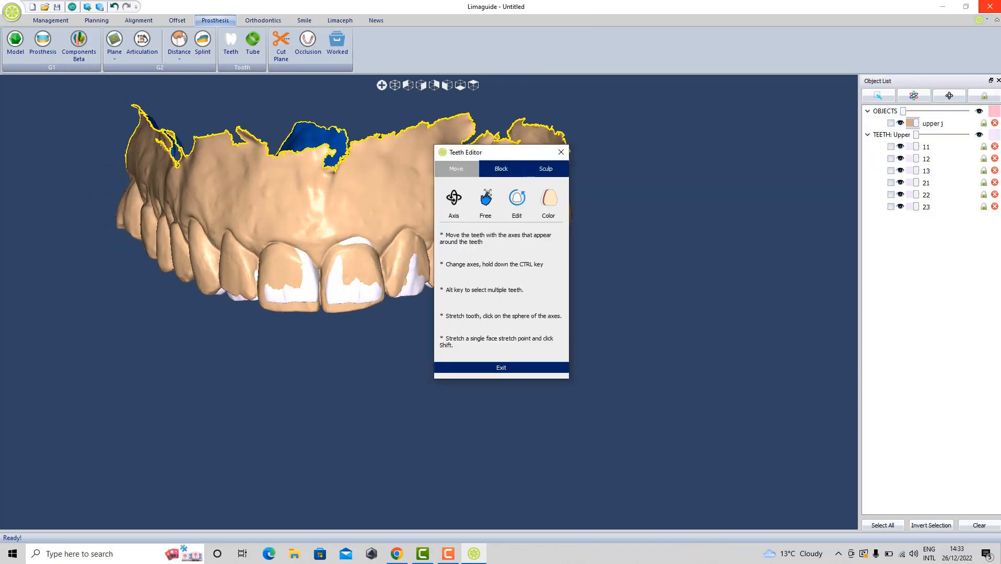
left_click_drag(496, 153, 651, 132)
left_click_drag(360, 381, 362, 410)
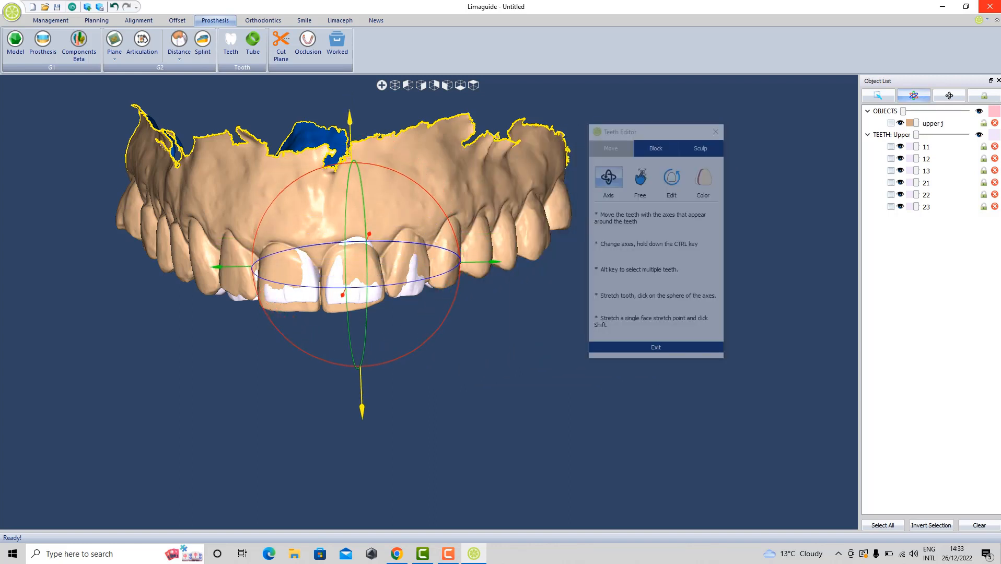
middle_click_drag(327, 292, 222, 343)
scroll(221, 344, "up", 4)
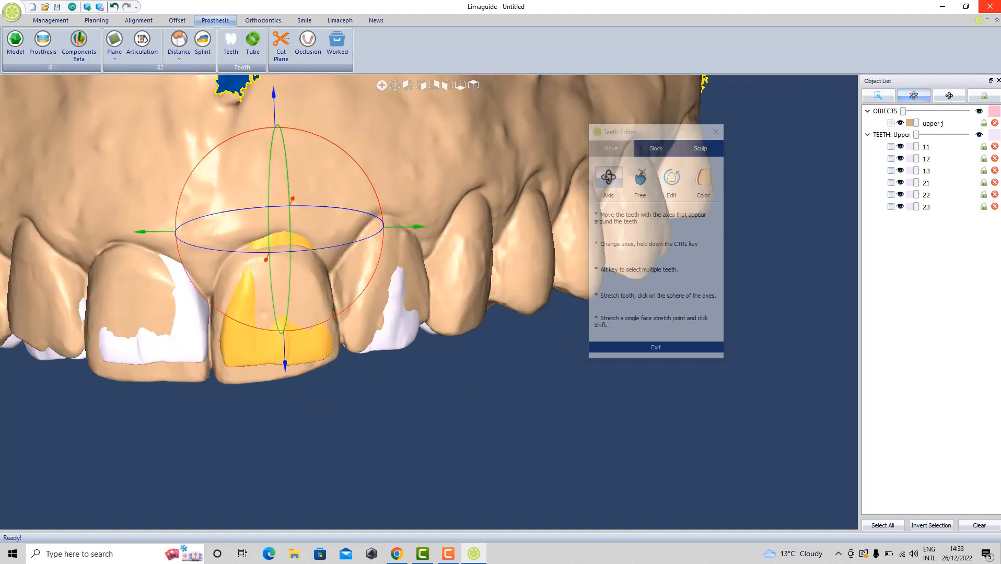
left_click(261, 323)
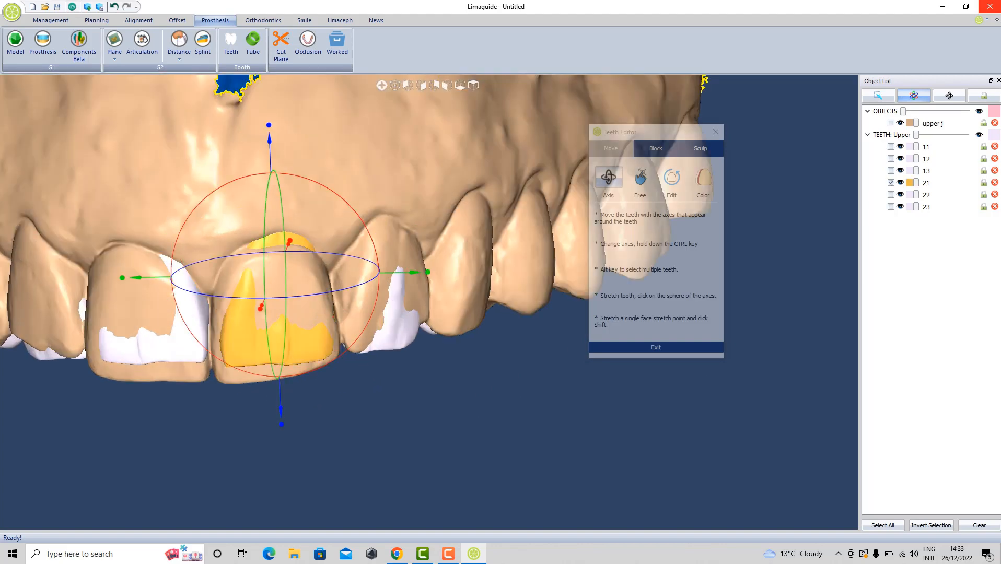
left_click_drag(269, 141, 270, 164)
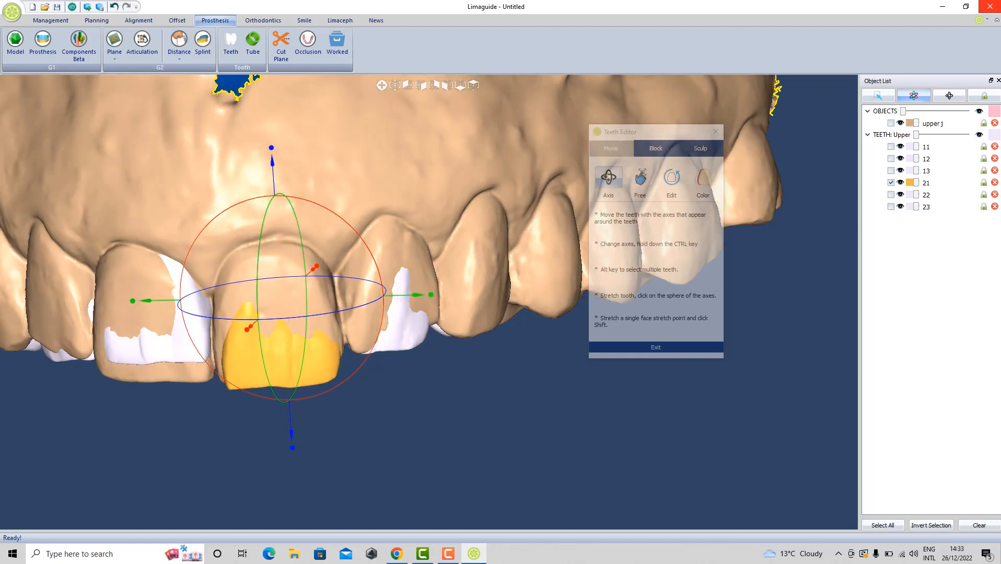
Enlarge tooth 21 to the width of the scanned central incisor and shift it slightly upward
scroll(408, 287, "up", 3)
middle_click_drag(313, 297, 514, 286)
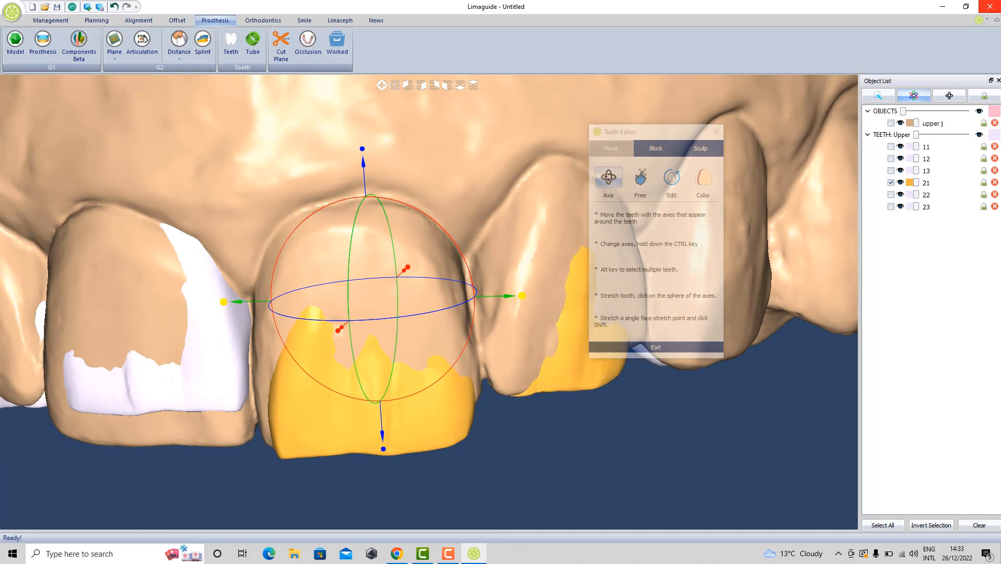
left_click_drag(522, 296, 534, 296)
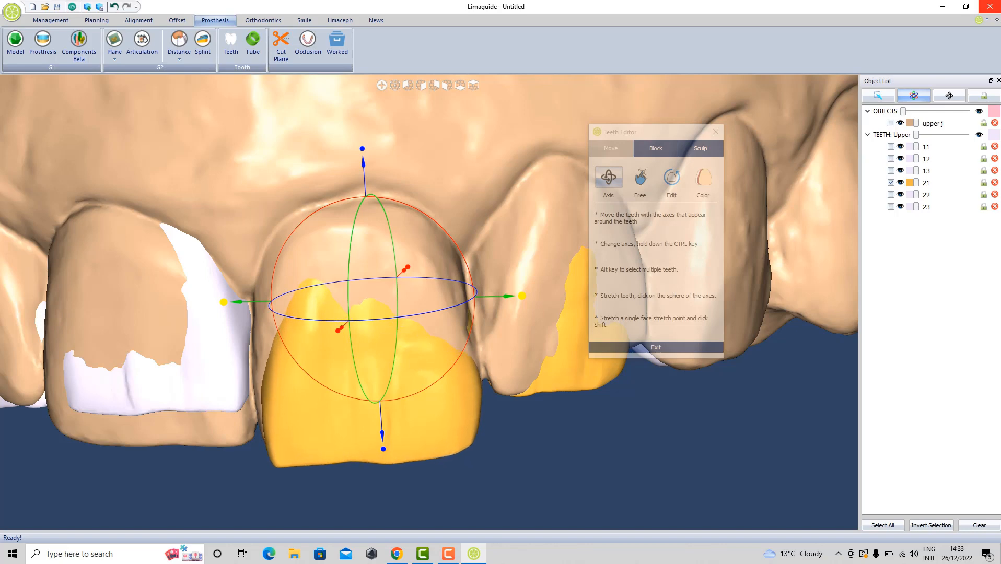
left_click_drag(408, 376, 402, 359)
Enlarge tooth 22 and shift it towards the canine to cover more of the scanned lateral incisor
middle_click_drag(402, 359, 263, 318)
right_click_drag(263, 318, 222, 308)
left_click(473, 313)
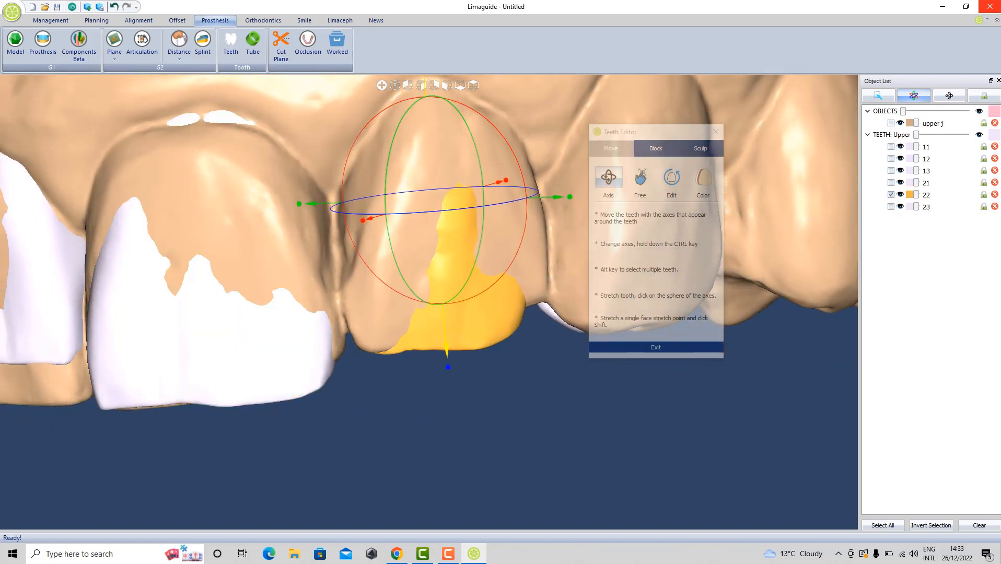
left_click_drag(569, 197, 591, 196)
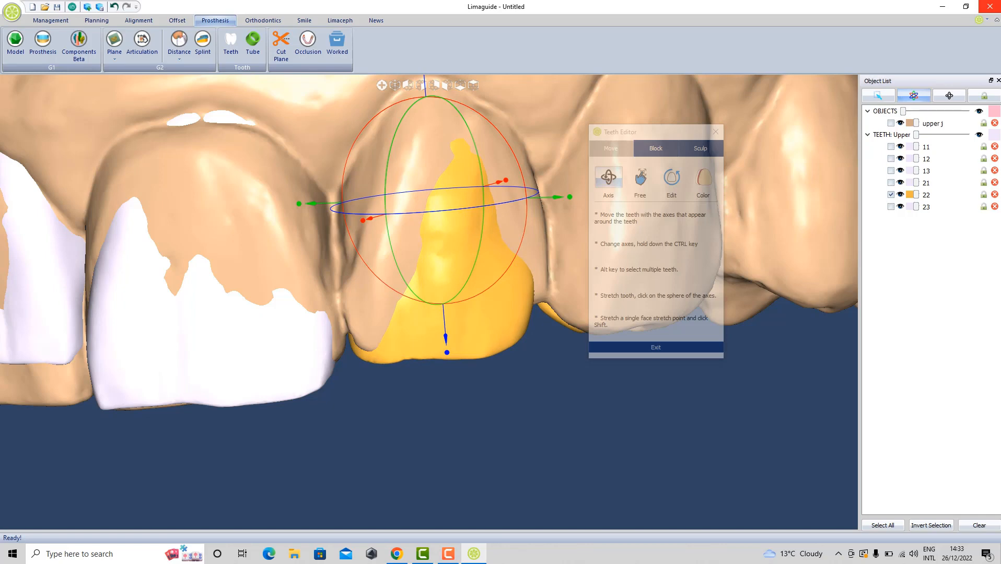
mouse_move(428, 408)
middle_mouse_down()
mouse_move(413, 381)
mouse_move(410, 400)
middle_mouse_up()
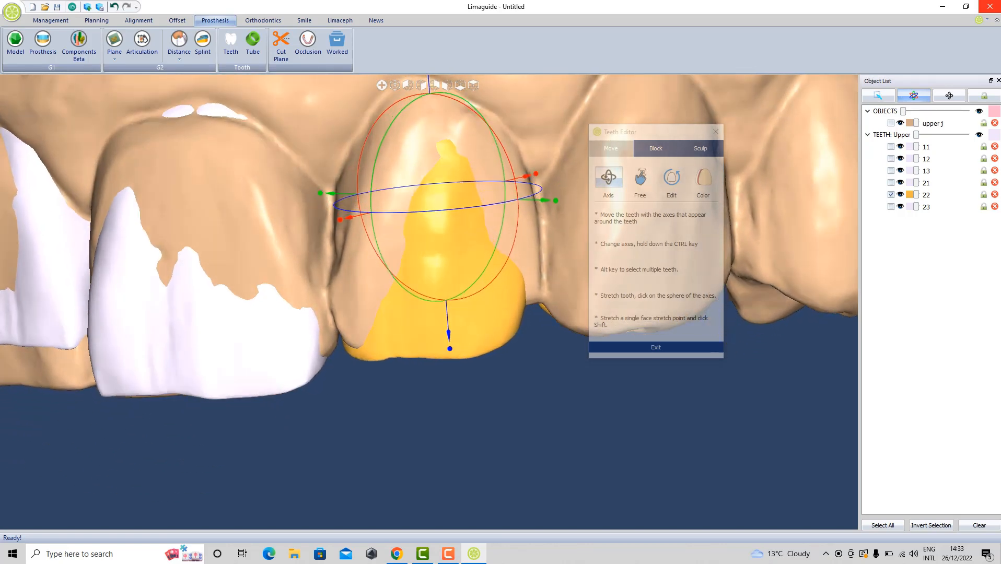
mouse_move(555, 200)
left_mouse_down()
mouse_move(564, 201)
mouse_move(555, 199)
left_mouse_up()
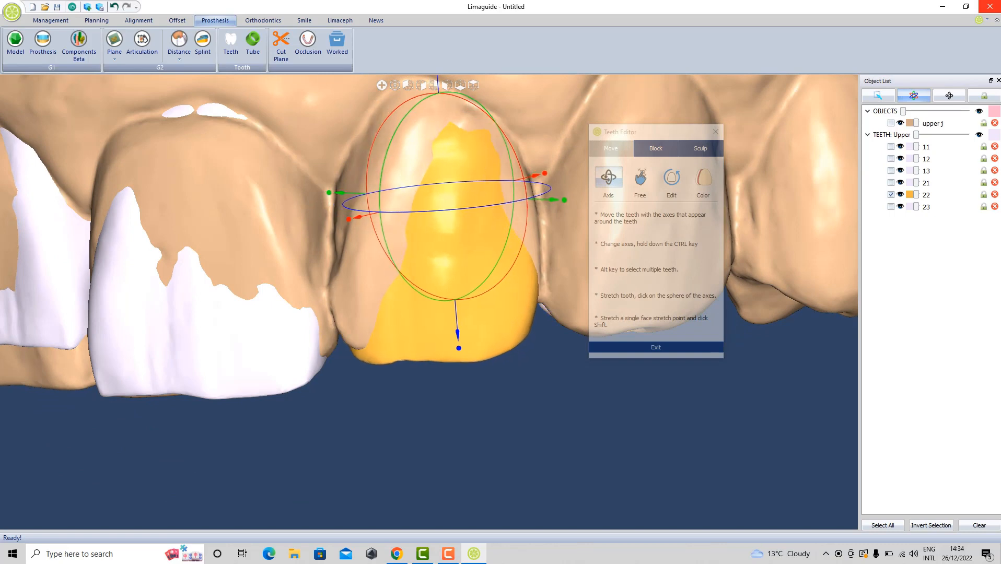
Reorient the axes of tooth 23, move it outward over the scanned canine and rotate it to follow the arch
middle_click_drag(554, 224, 359, 300)
middle_click_drag(359, 365, 348, 219)
left_click(385, 439)
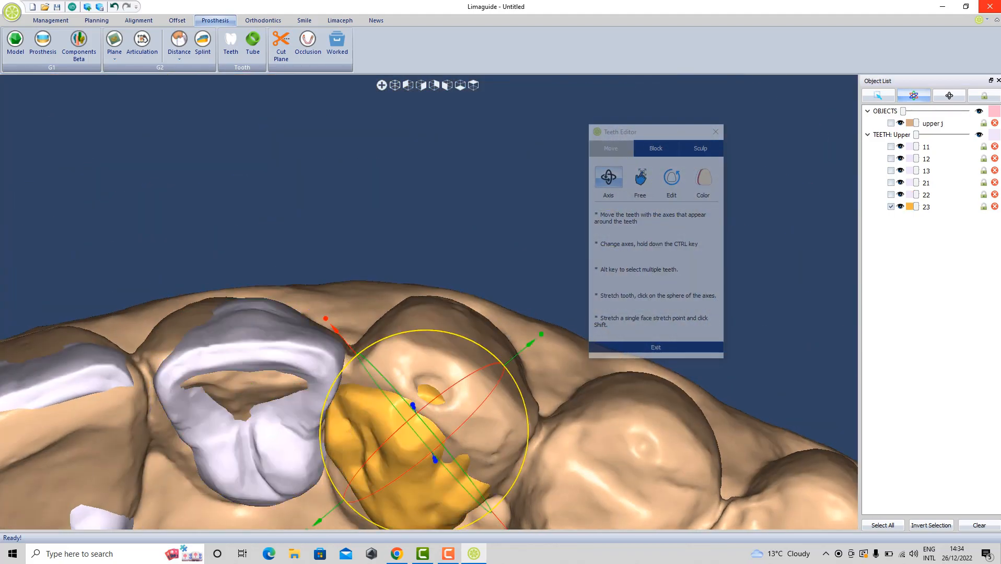
left_click_drag(514, 381, 528, 428, "ctrl")
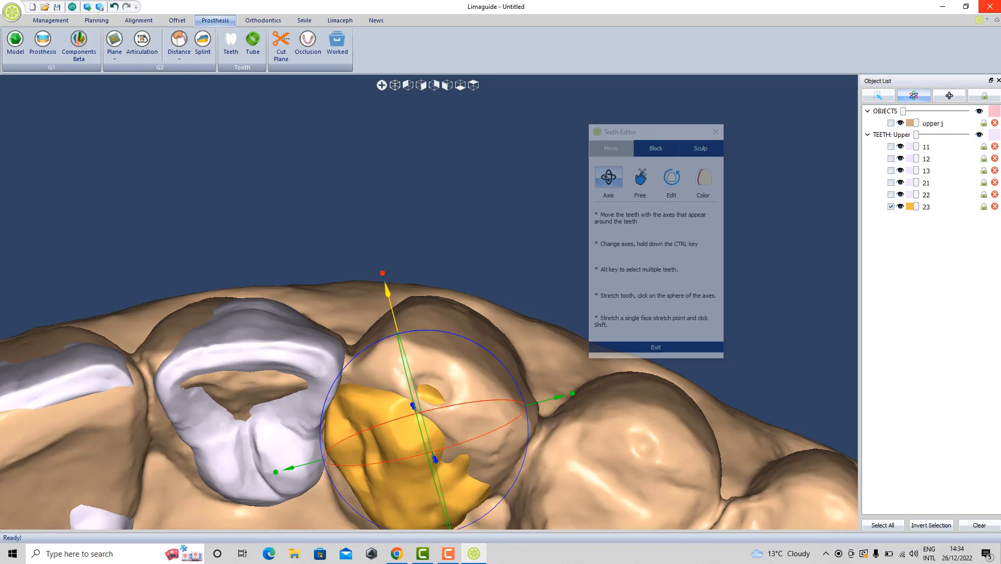
mouse_move(387, 290)
left_mouse_down()
mouse_move(356, 173)
mouse_move(386, 283)
left_mouse_up()
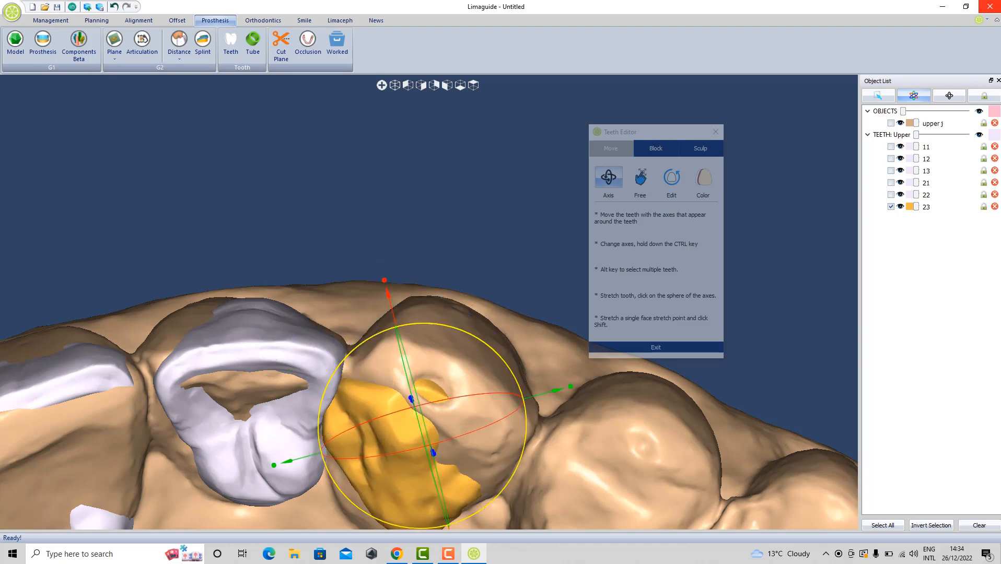
left_click_drag(458, 329, 510, 372)
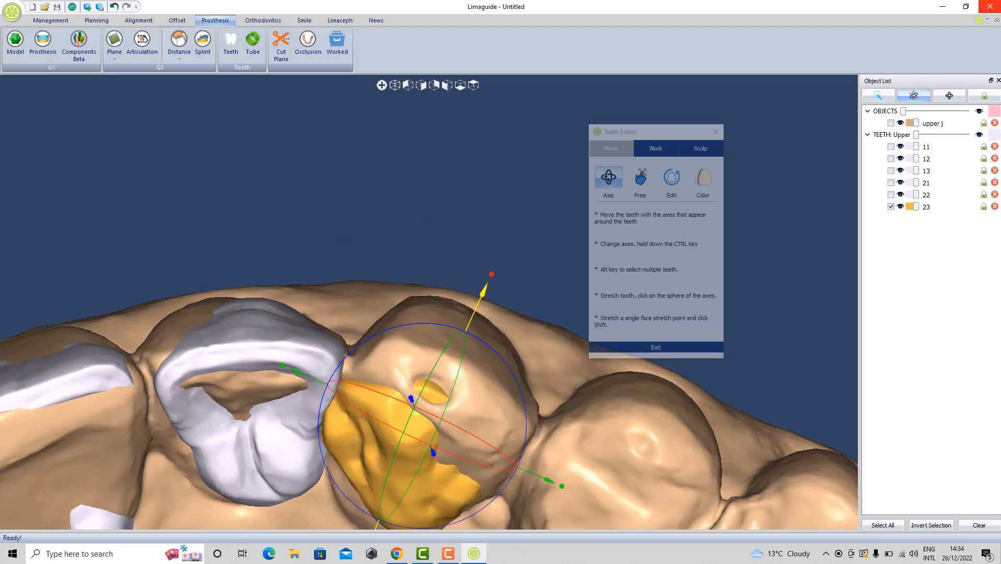
left_click_drag(483, 291, 501, 253)
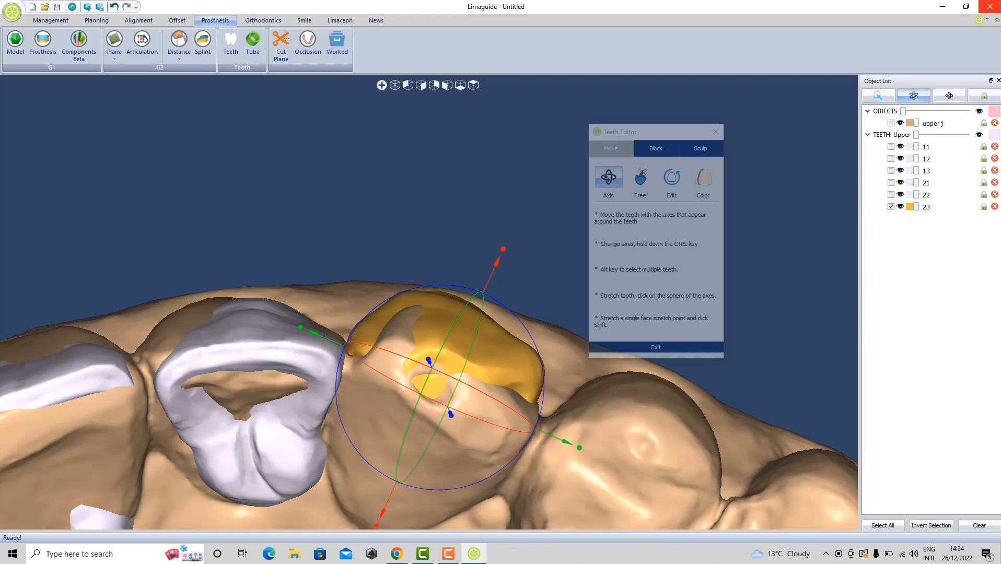
left_click_drag(566, 443, 540, 444)
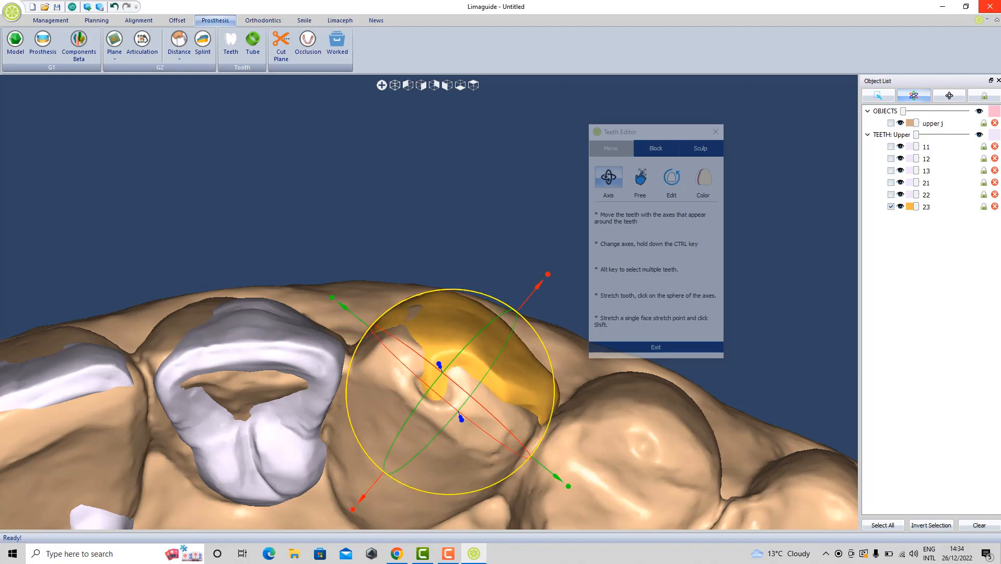
scroll(508, 265, "down", 4)
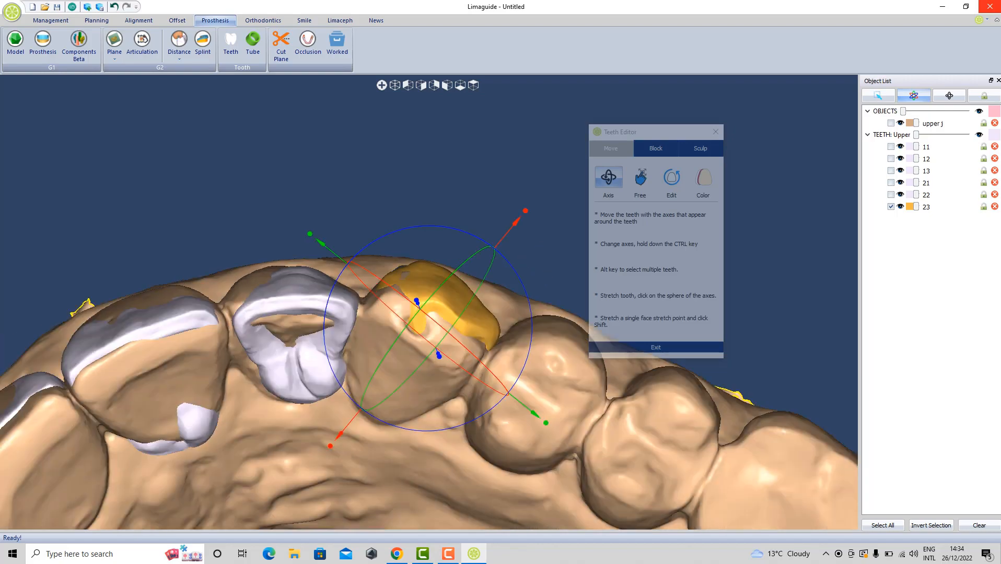
Delete library teeth 11, 12 and 13 from the upper teeth
right_click_drag(507, 265, 577, 431)
middle_click_drag(428, 293, 590, 285)
mouse_move(554, 293)
right_mouse_down()
mouse_move(579, 289)
mouse_move(571, 296)
right_mouse_up()
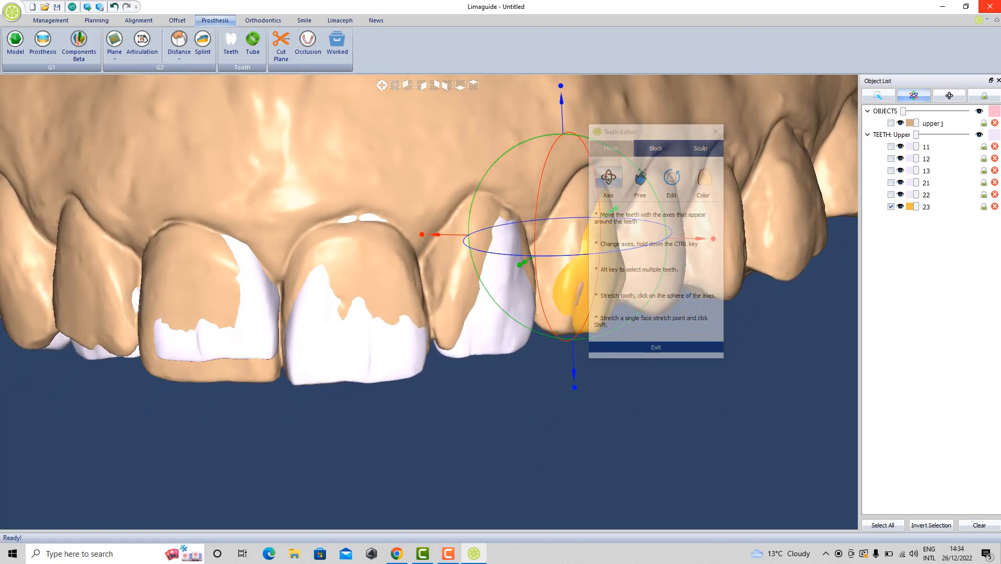
left_click(995, 146)
left_click(995, 147)
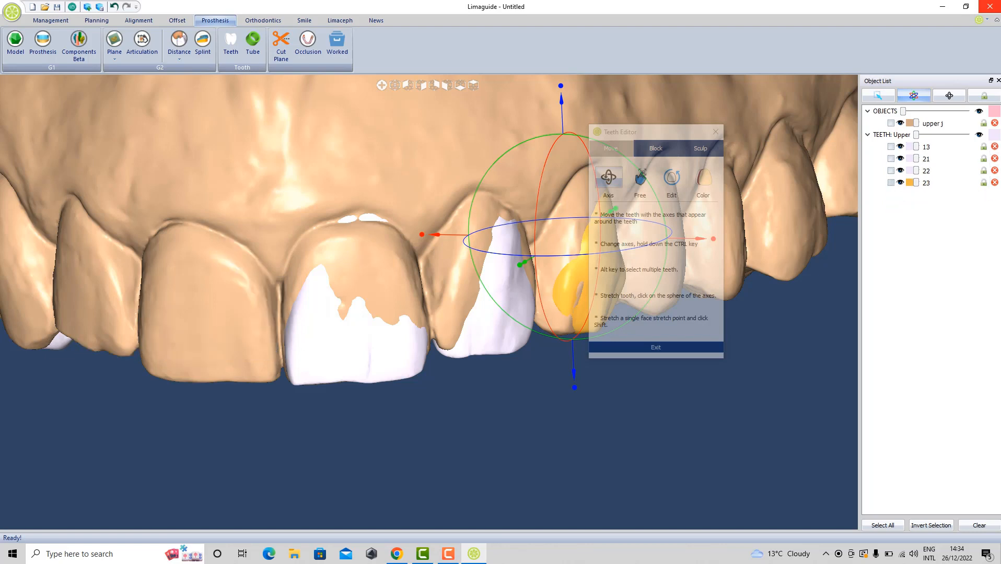
left_click(995, 147)
Mirror tooth 21 across the midline to create tooth 11
left_click(337, 348)
right_click(337, 348)
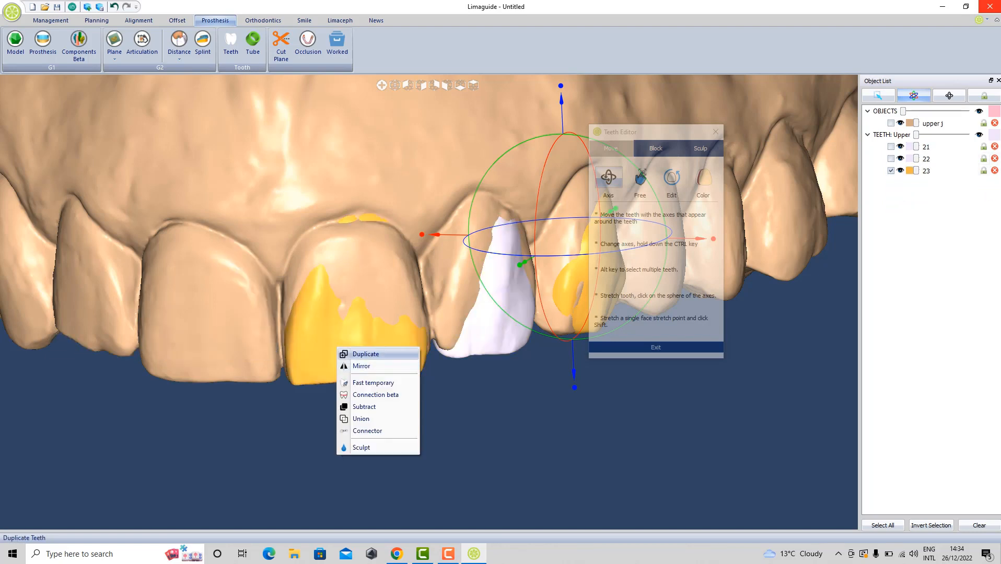
right_click(327, 307)
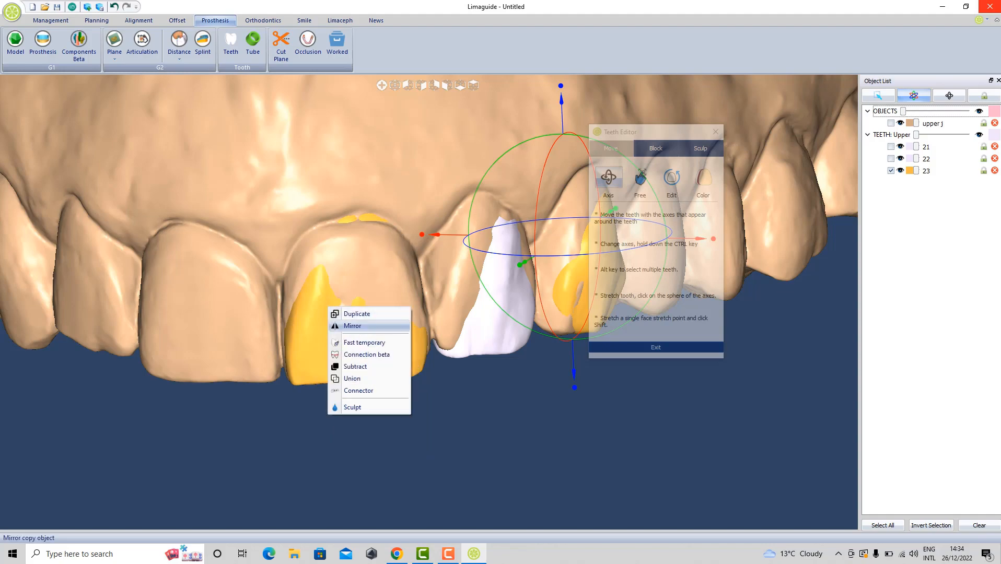
left_click(352, 325)
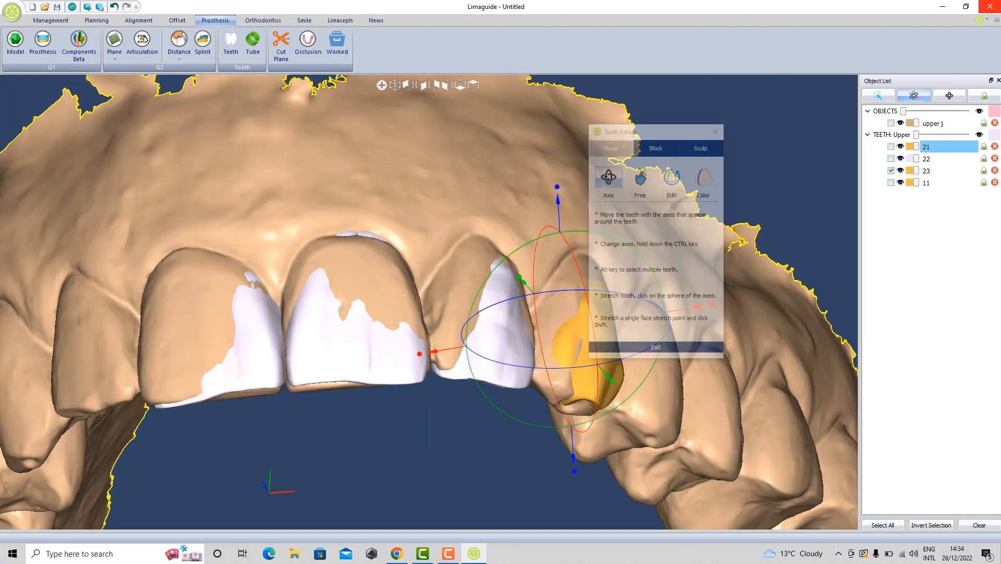
Mirror teeth 22 and 23 across the midline to create teeth 12 and 13, and close the teeth editor
middle_click_drag(481, 340, 494, 361)
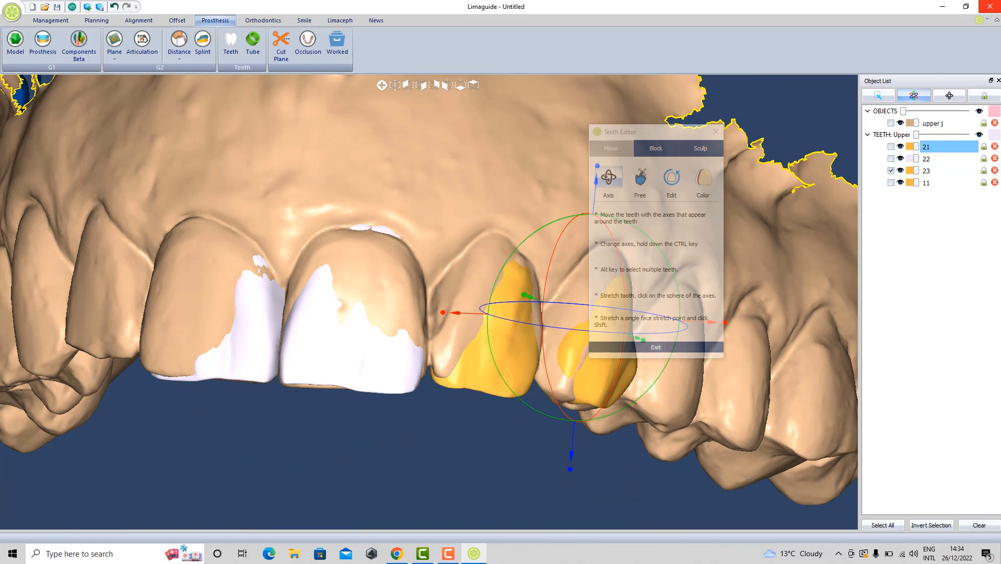
right_click(464, 361)
left_click(486, 381)
right_click(575, 361)
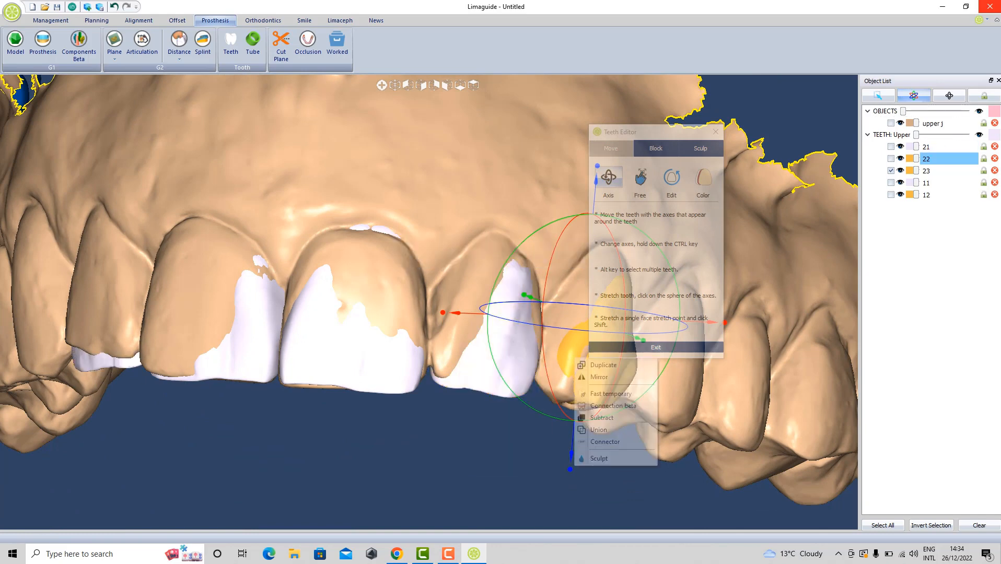
left_click(596, 377)
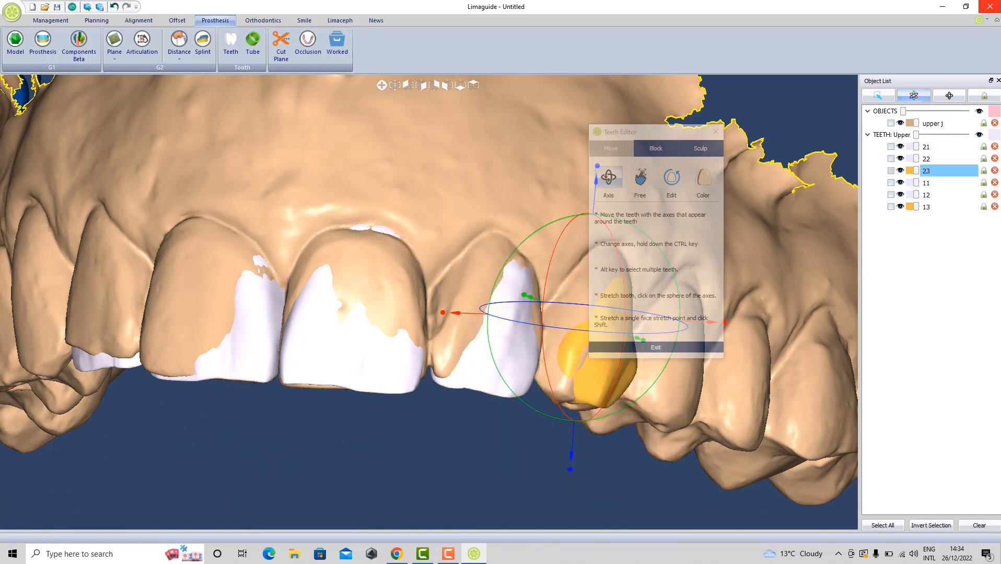
left_click(715, 132)
Rotate tooth 11 slightly to follow the arch and shift it outward and sideways over the scanned central incisor
middle_click_drag(591, 324, 549, 366)
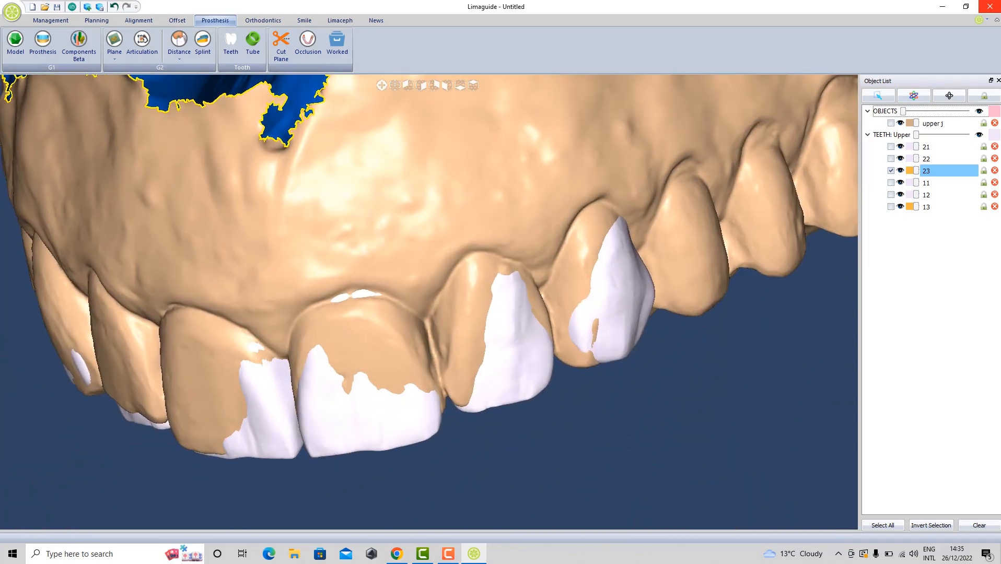
middle_click_drag(471, 361, 674, 183)
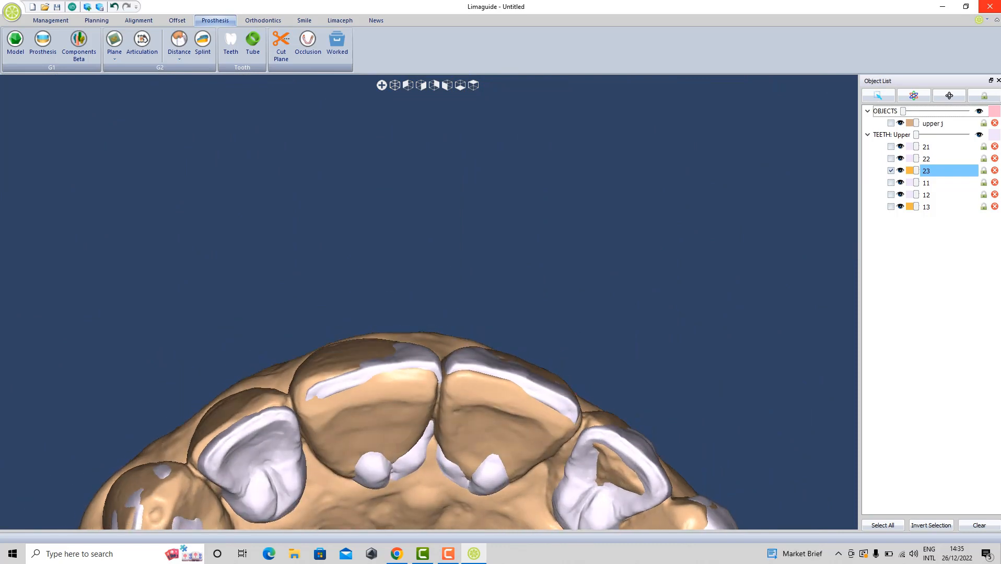
left_click(890, 170)
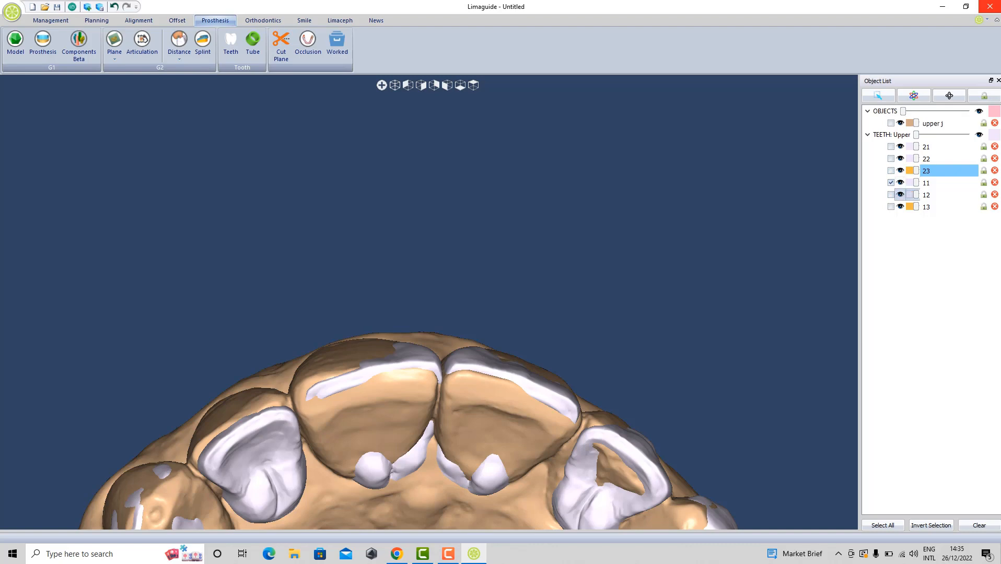
scroll(462, 378, "up", 1)
middle_click_drag(470, 444, 529, 258)
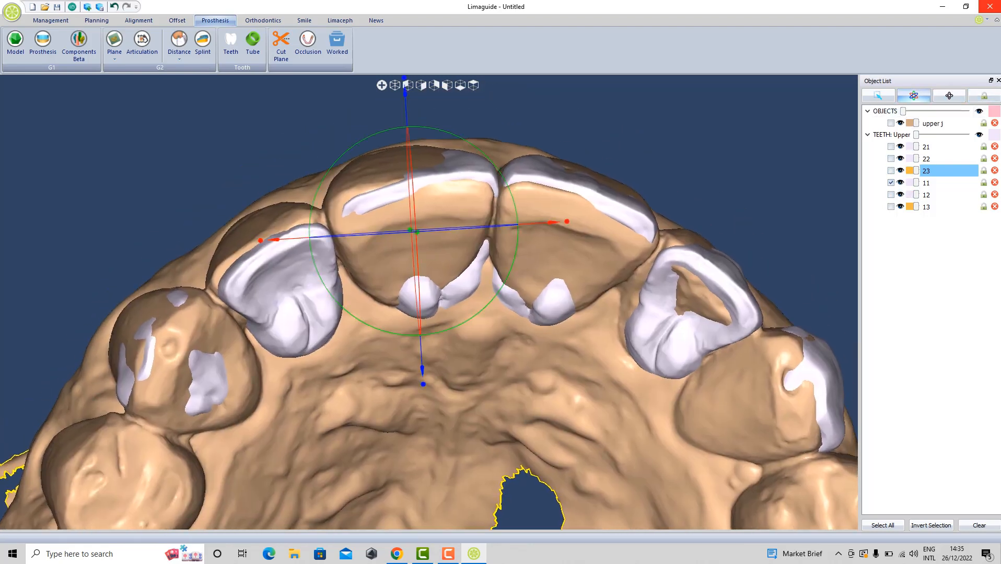
right_click_drag(415, 199, 403, 367)
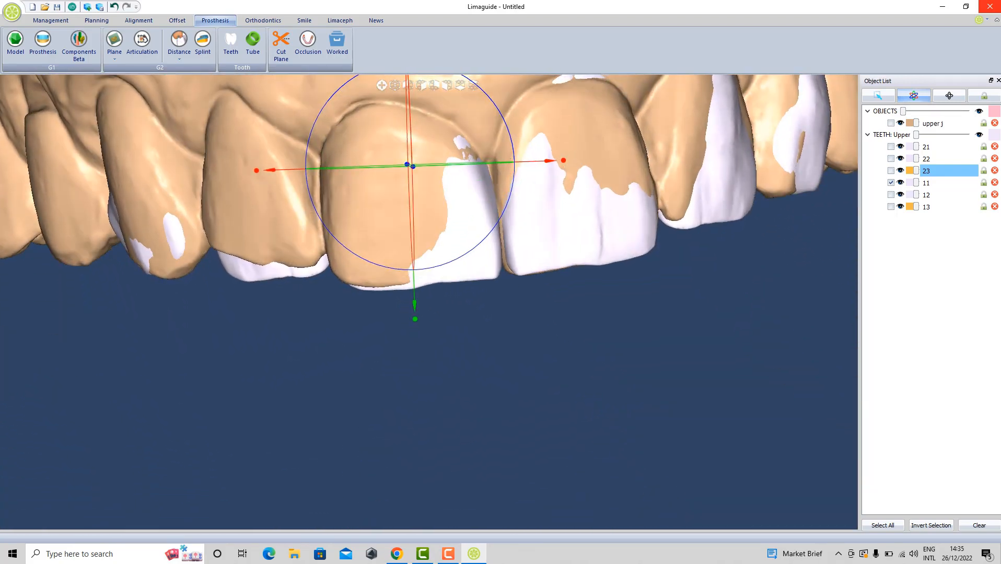
right_click(290, 178)
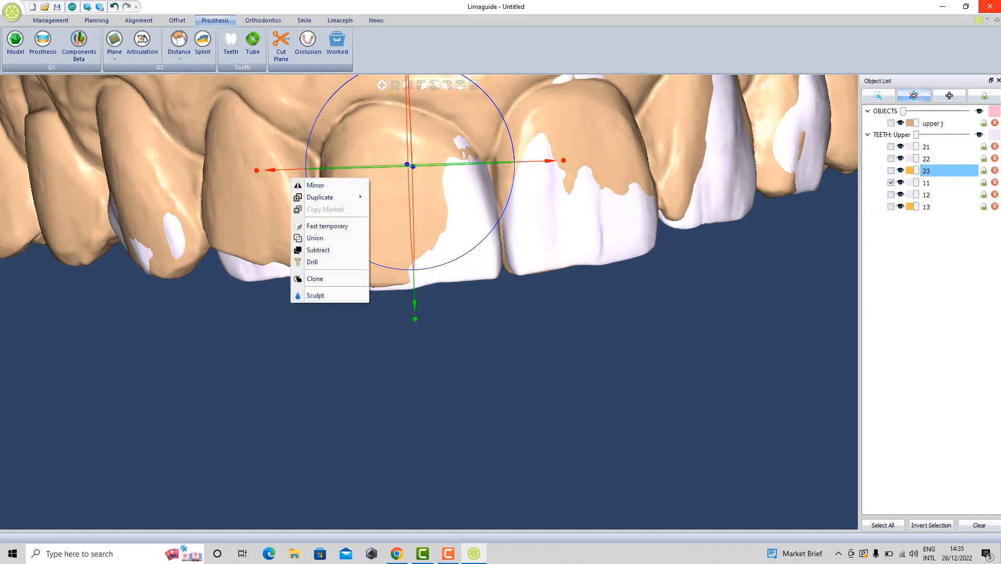
left_click(402, 340)
right_click_drag(402, 339, 406, 170)
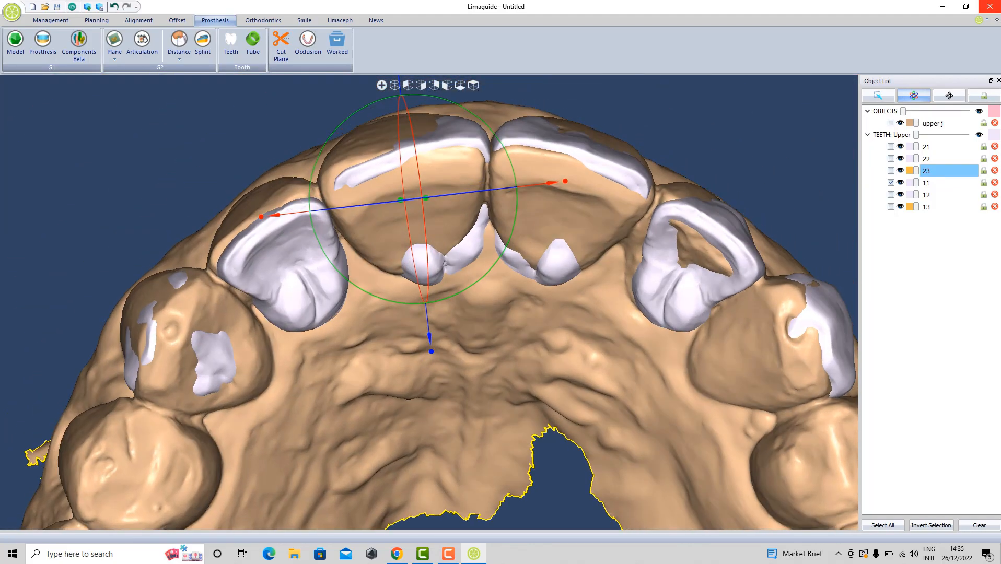
left_click_drag(445, 298, 438, 300)
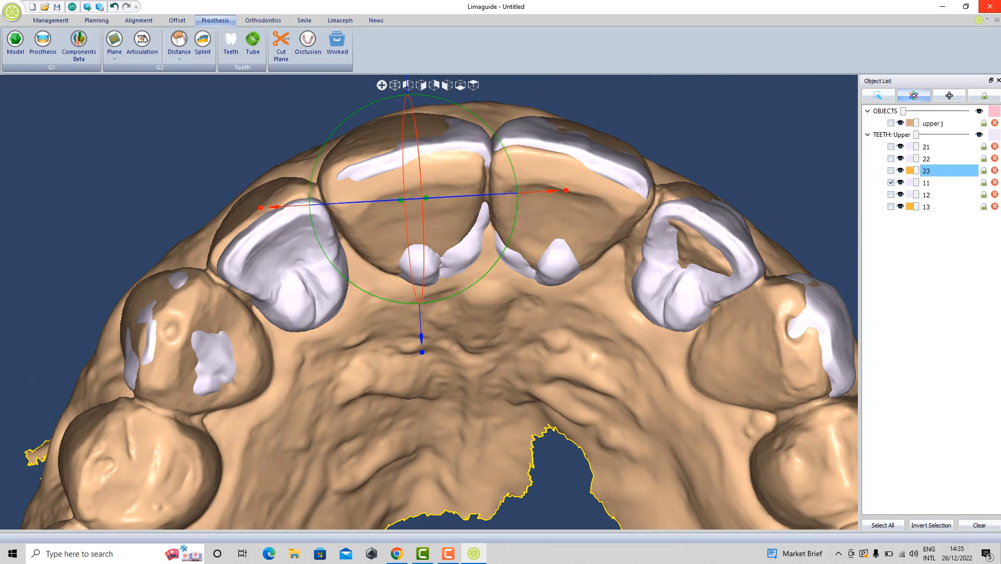
left_click_drag(422, 346, 421, 337)
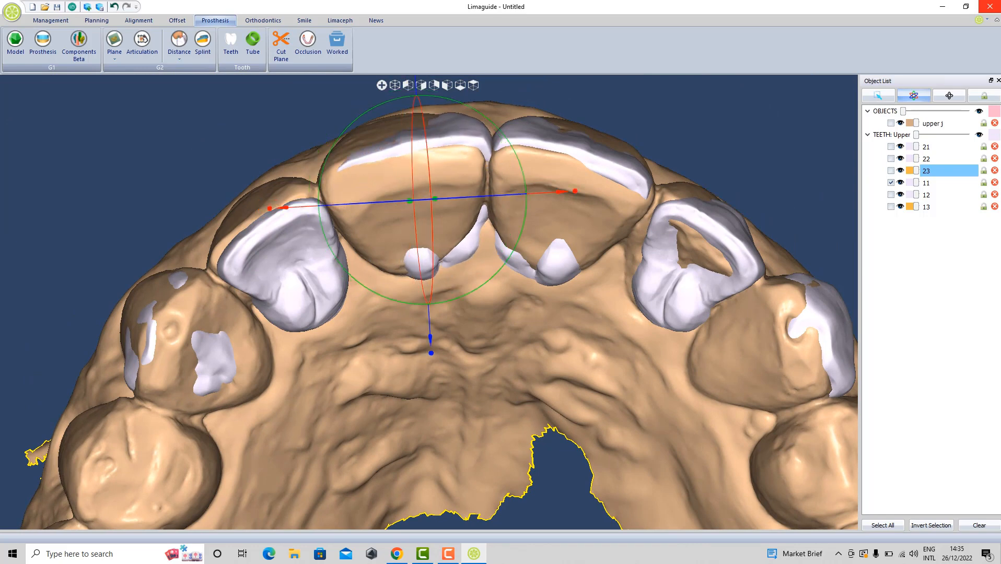
left_click_drag(562, 192, 555, 192)
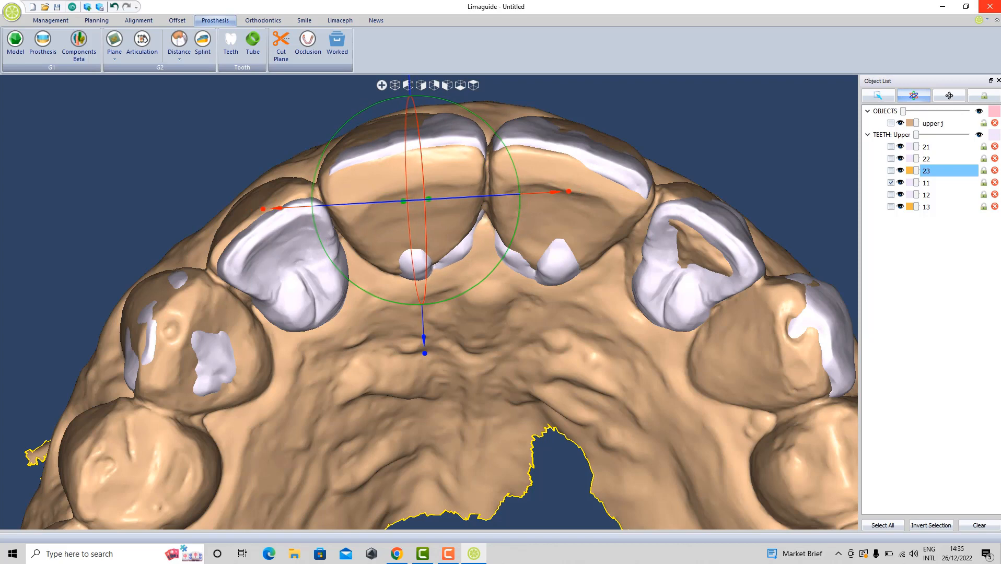
Align the axes of tooth 12 with the arch, move the tooth outward and shift it slightly towards the canine
left_click(290, 262)
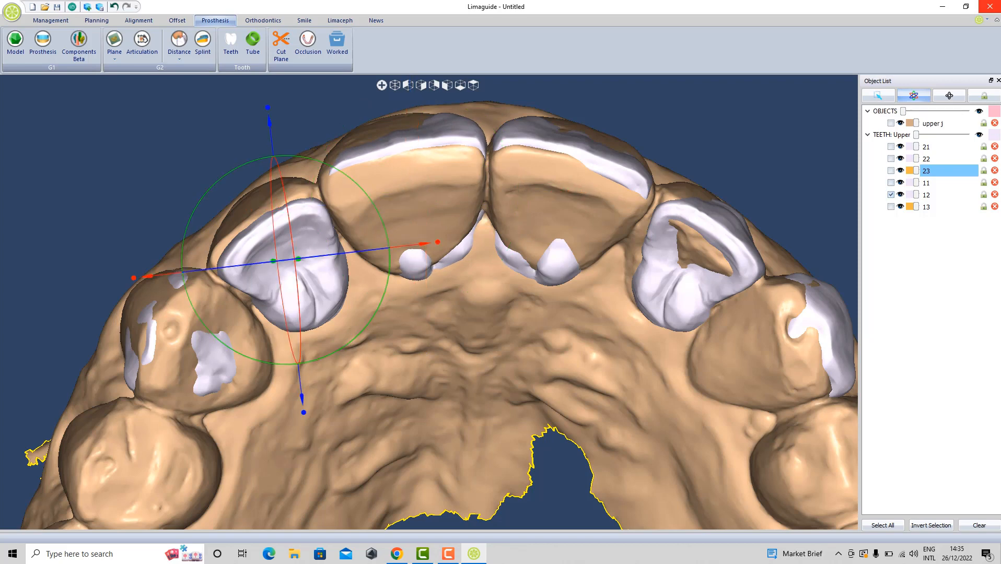
left_click_drag(385, 290, 385, 230)
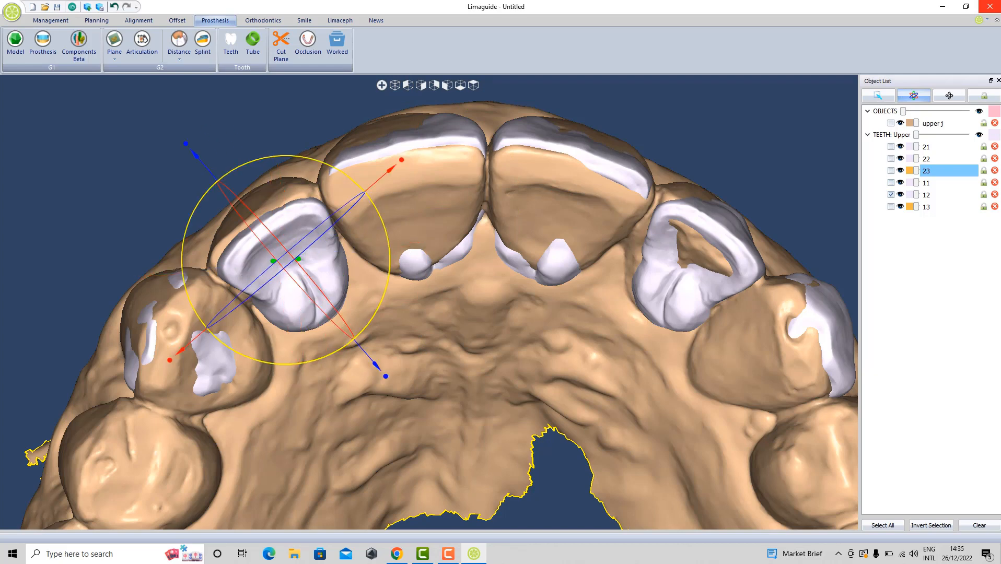
left_click_drag(377, 367, 368, 355)
mouse_move(383, 153)
left_mouse_down()
mouse_move(396, 145)
mouse_move(378, 158)
left_mouse_up()
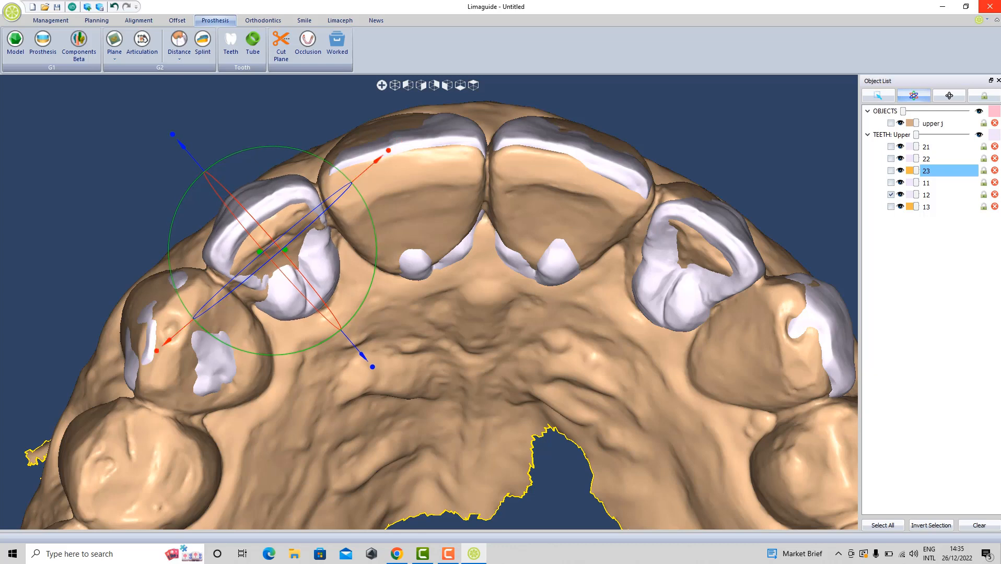
Align the axes of tooth 13 with the arch and move the tooth outward over the scanned canine
left_click(891, 195)
left_click(891, 207)
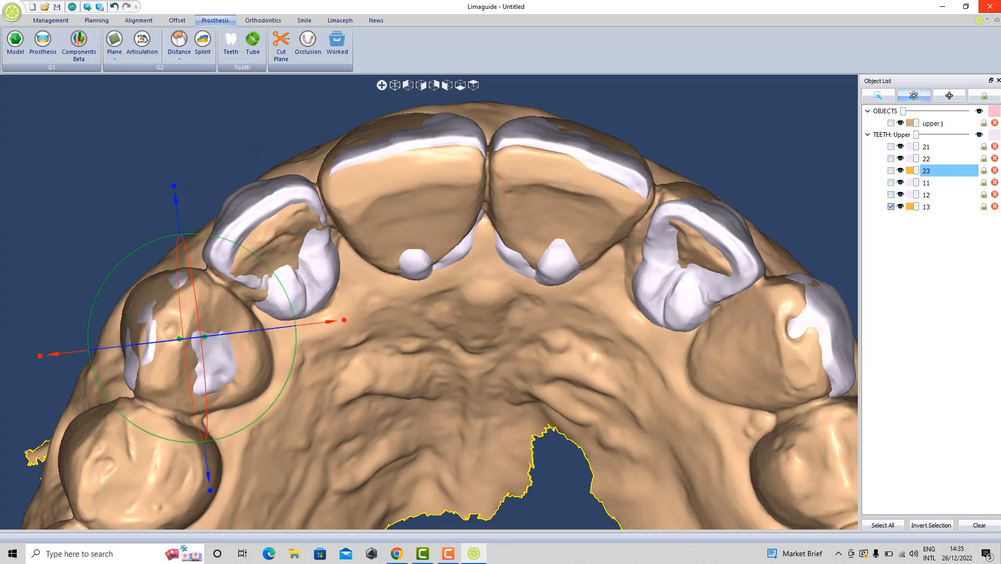
left_click_drag(296, 324, 249, 251)
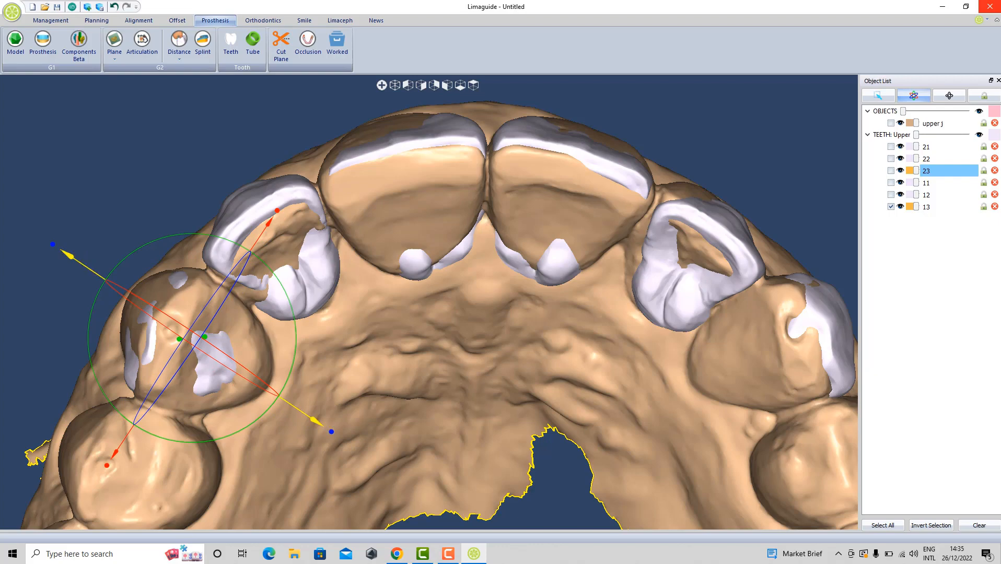
left_click_drag(309, 416, 297, 409)
From the front view, select only tooth 12 and adjust its height slightly along its long axis
scroll(314, 377, "down", 3)
middle_click_drag(334, 314, 320, 447)
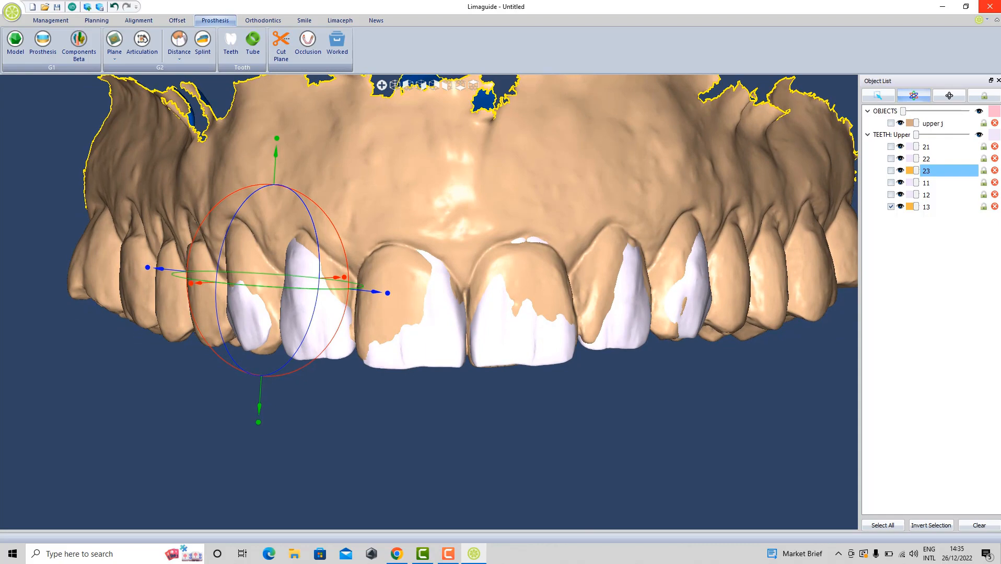
left_click(891, 194)
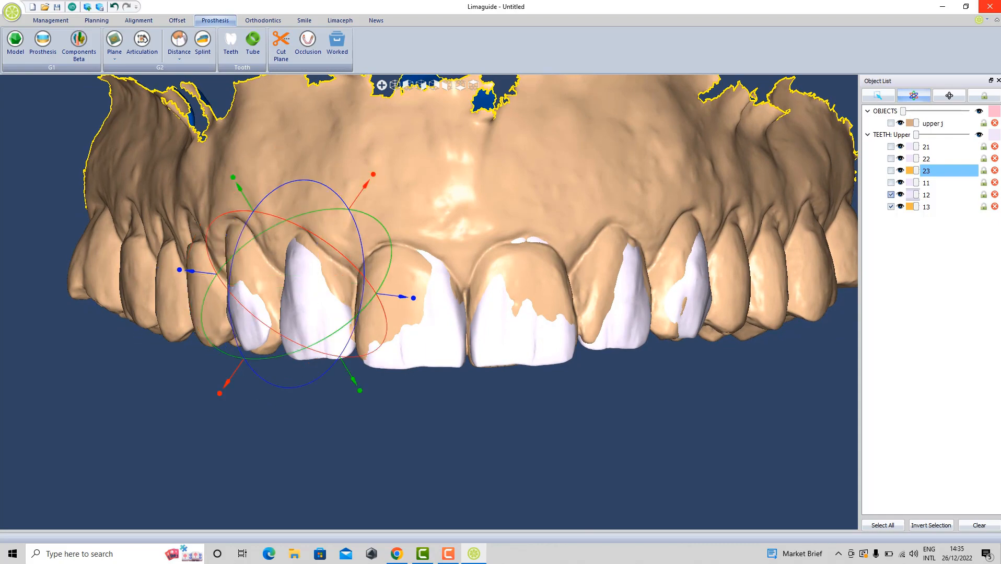
left_click(891, 207)
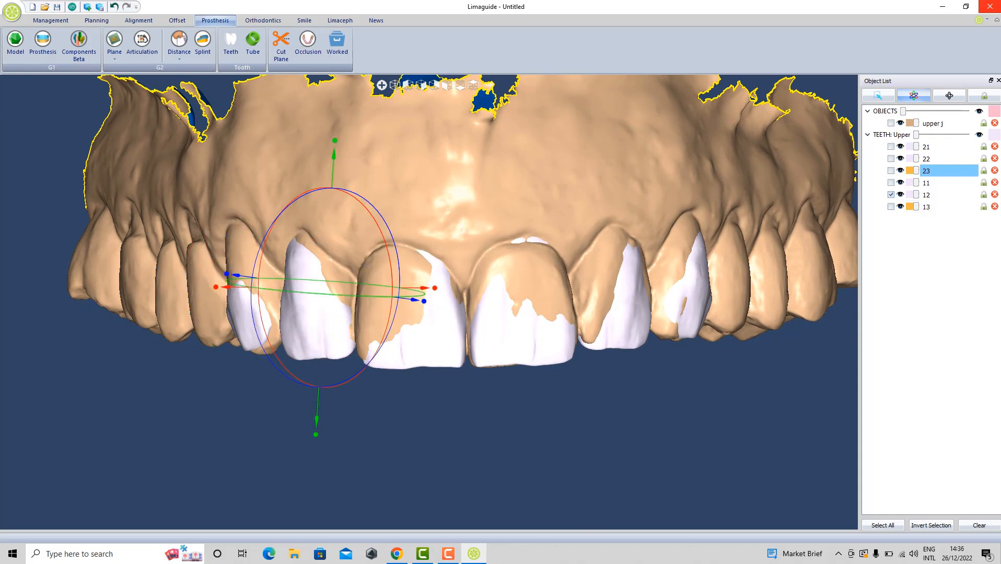
middle_click_drag(418, 429, 476, 408)
left_click_drag(320, 337, 320, 335)
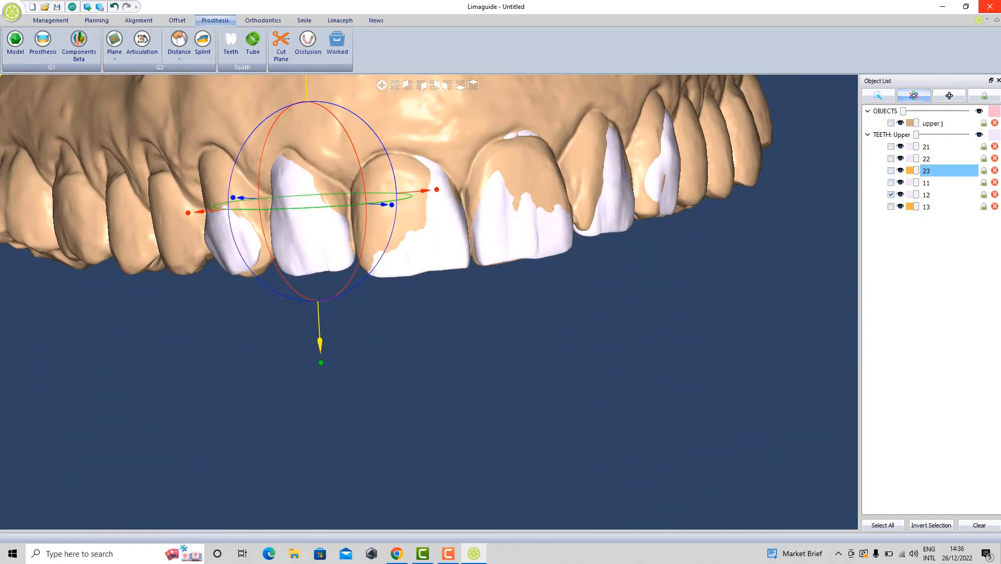
middle_click_drag(334, 355, 269, 353)
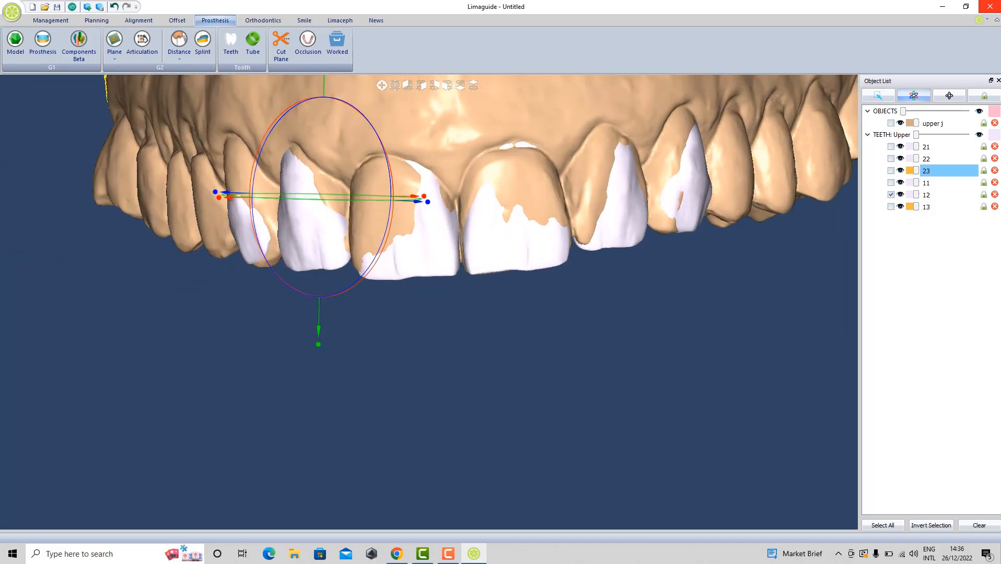
Open the teeth editor's sculpting tools and smooth the palatal side of tooth 12
left_click(949, 96)
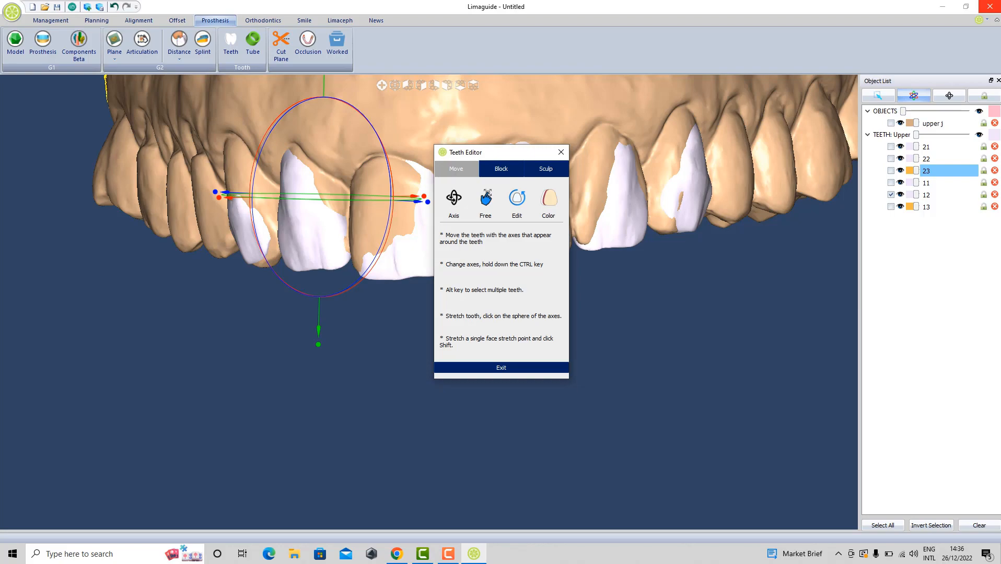
left_click(546, 169)
left_click_drag(501, 153, 160, 206)
middle_click_drag(293, 376, 296, 230)
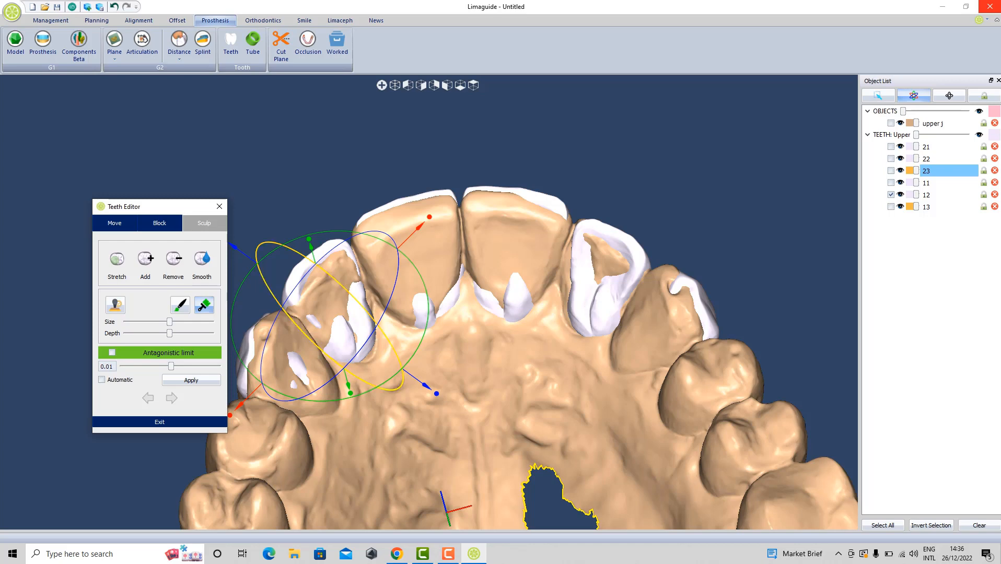
left_click(201, 259)
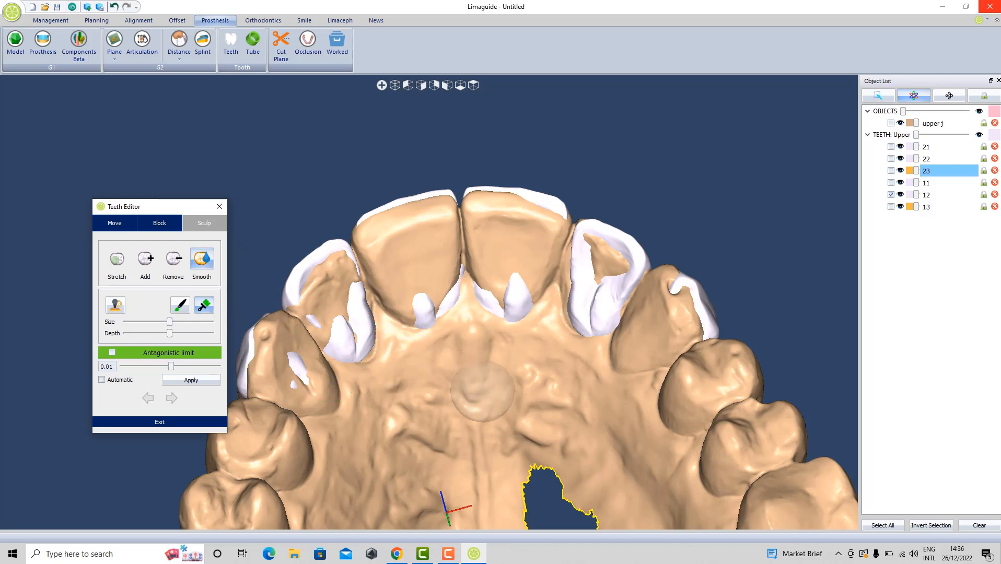
scroll(509, 285, "up", 5)
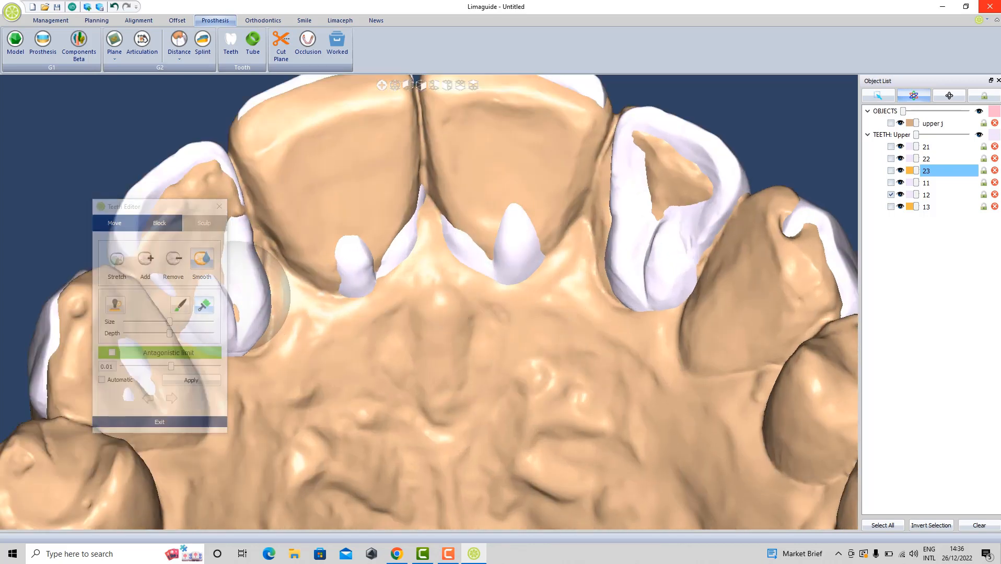
Increase the smoothing brush size and depth, smooth the palatal side of tooth 21 and close the teeth editor
left_click(203, 304)
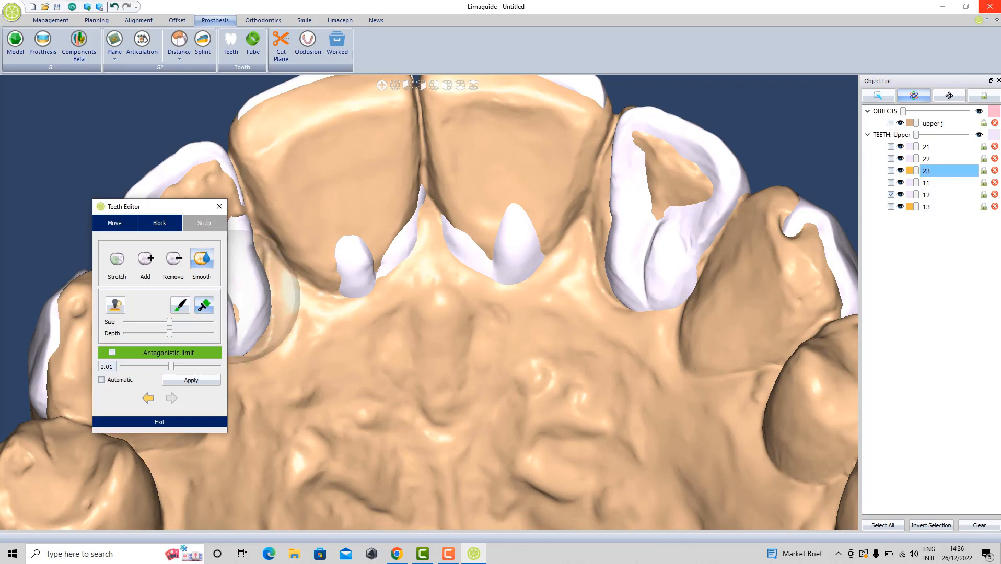
mouse_move(170, 321)
left_mouse_down()
mouse_move(196, 322)
mouse_move(177, 322)
left_mouse_up()
left_click(180, 305)
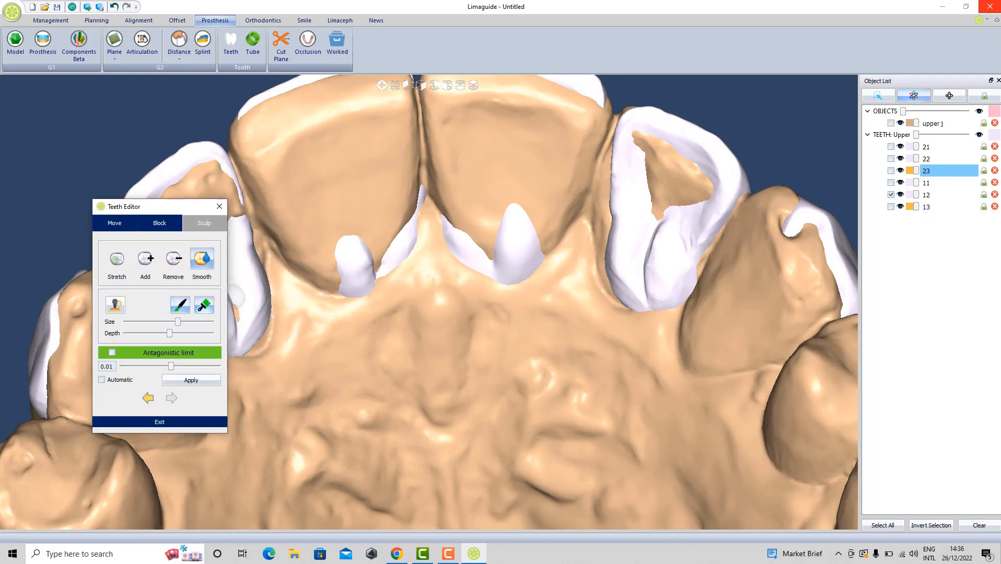
left_click(203, 305)
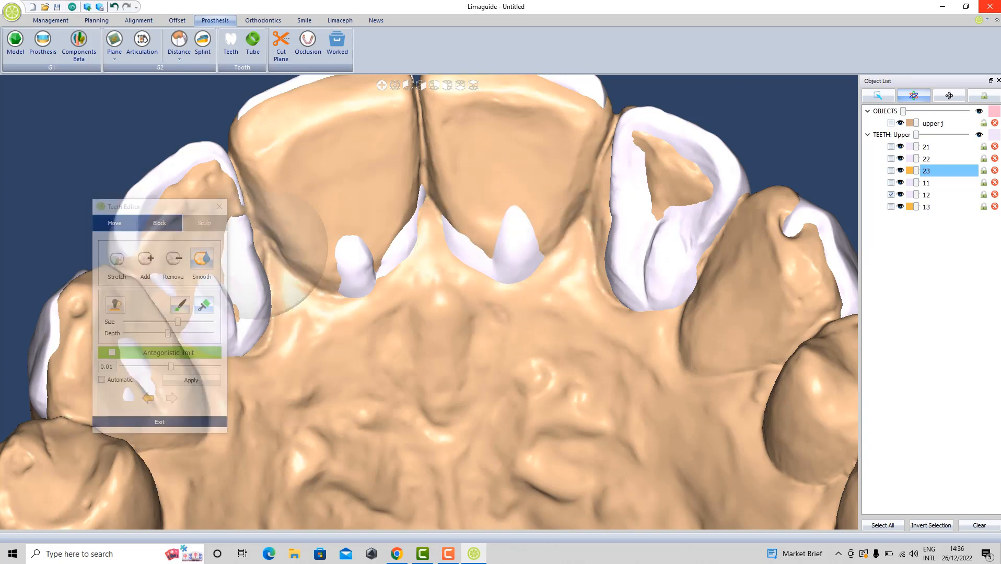
left_click_drag(168, 333, 185, 333)
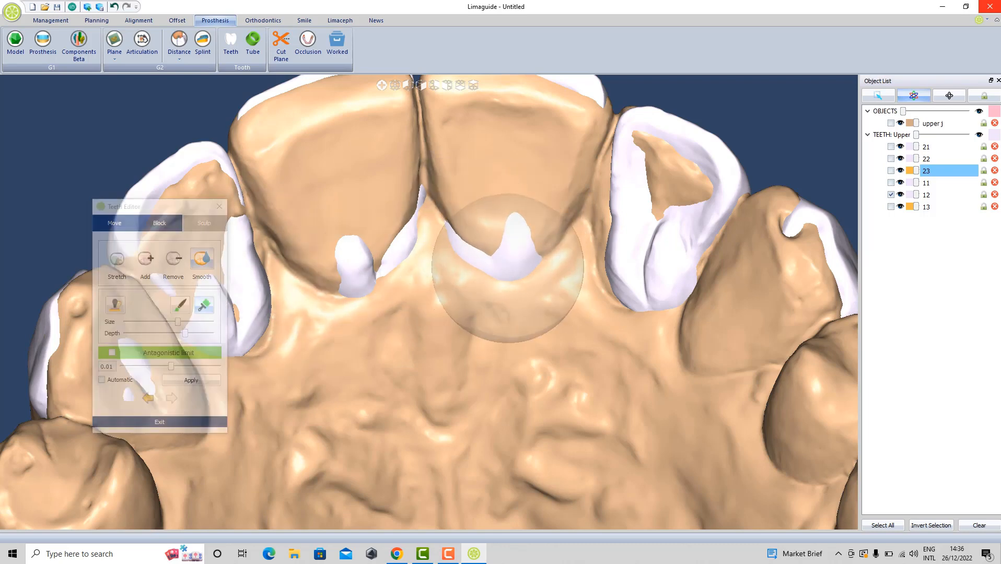
scroll(369, 247, "down", 5)
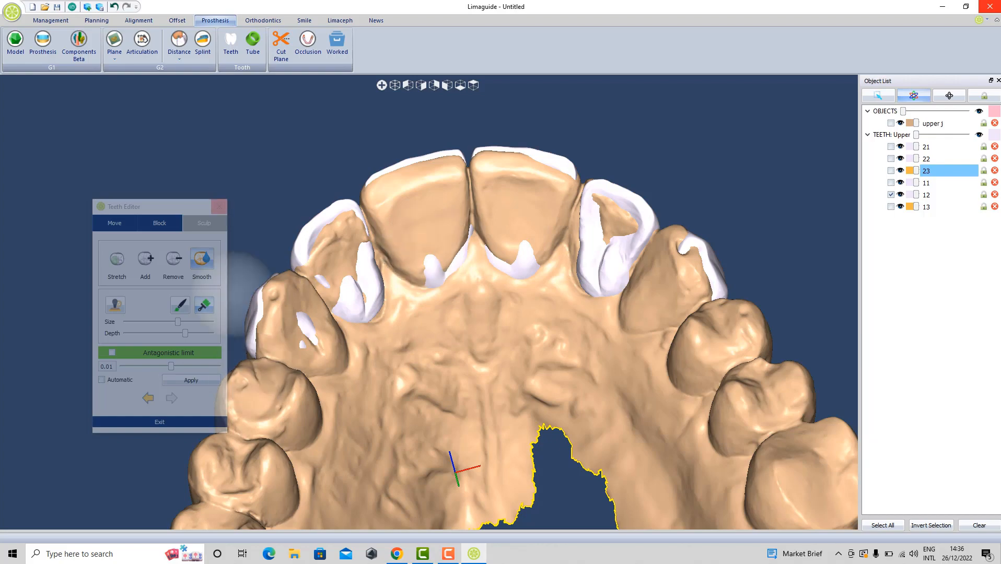
left_click(220, 207)
Unite teeth 21, 22, 23, 11, 12 and 13 with the upper j model using Union
scroll(534, 285, "down", 3)
middle_click_drag(534, 285, 464, 429)
scroll(464, 429, "up", 4)
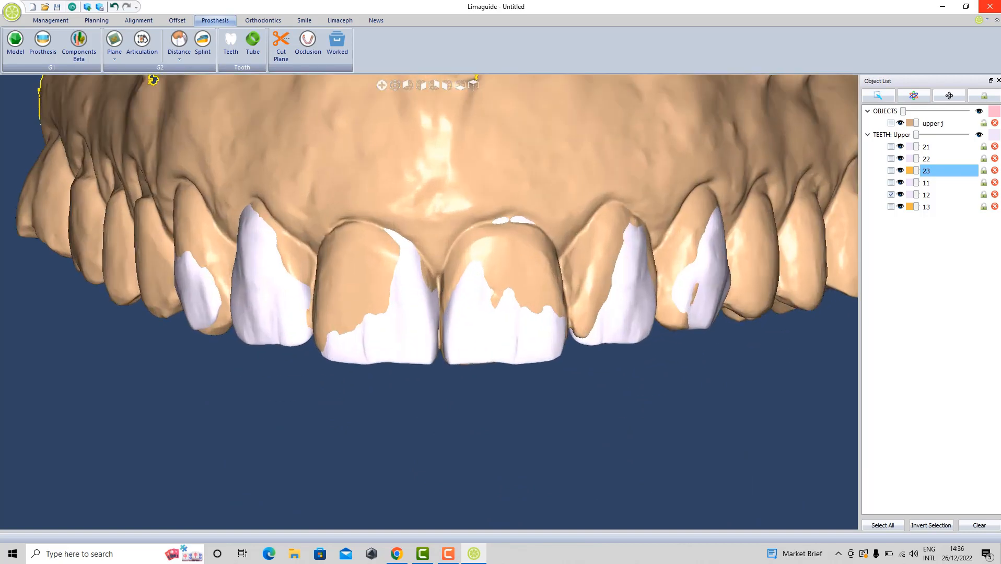
right_click(344, 155)
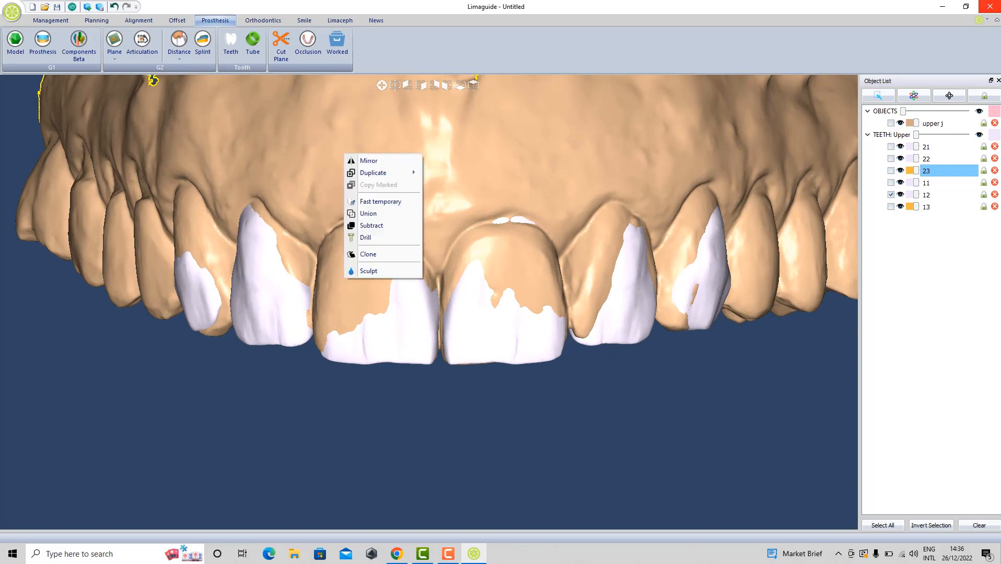
left_click(369, 213)
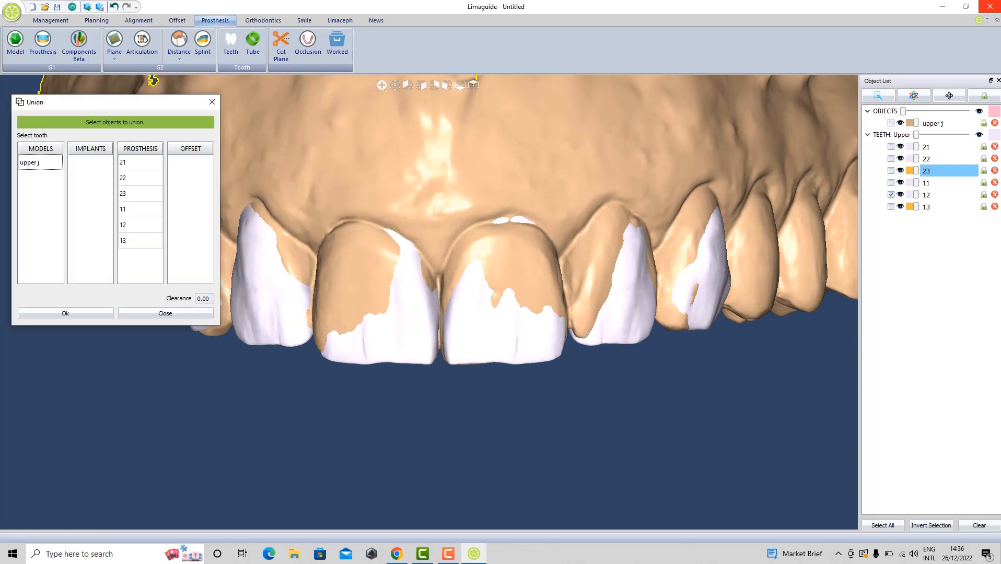
left_click_drag(140, 241, 140, 162)
left_click(40, 163)
left_click(65, 313)
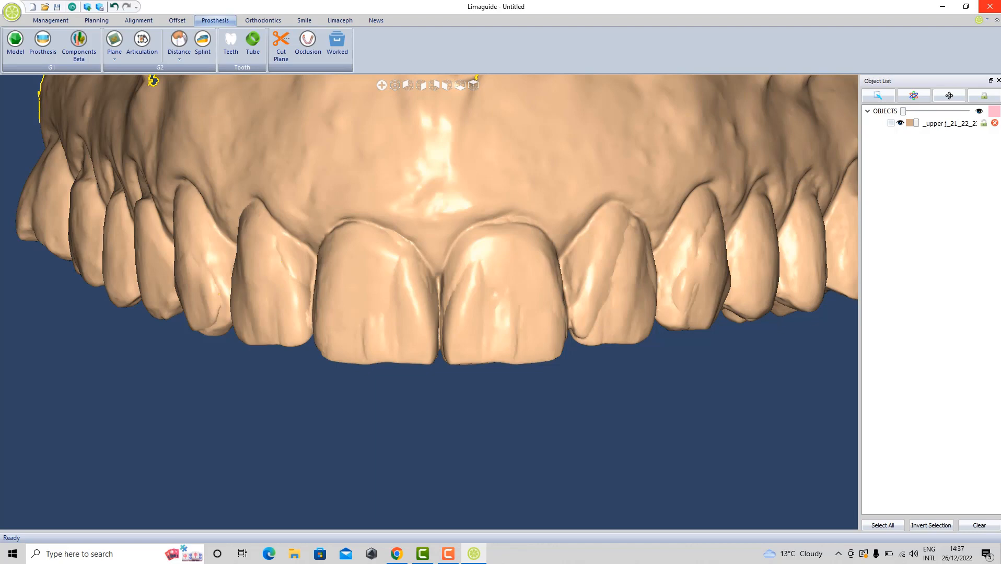
scroll(269, 305, "down", 5)
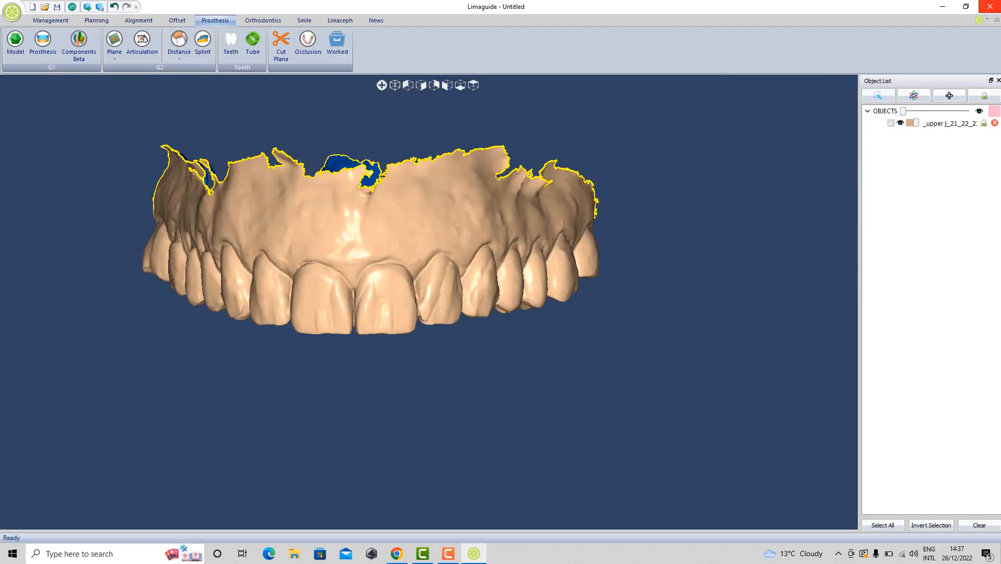